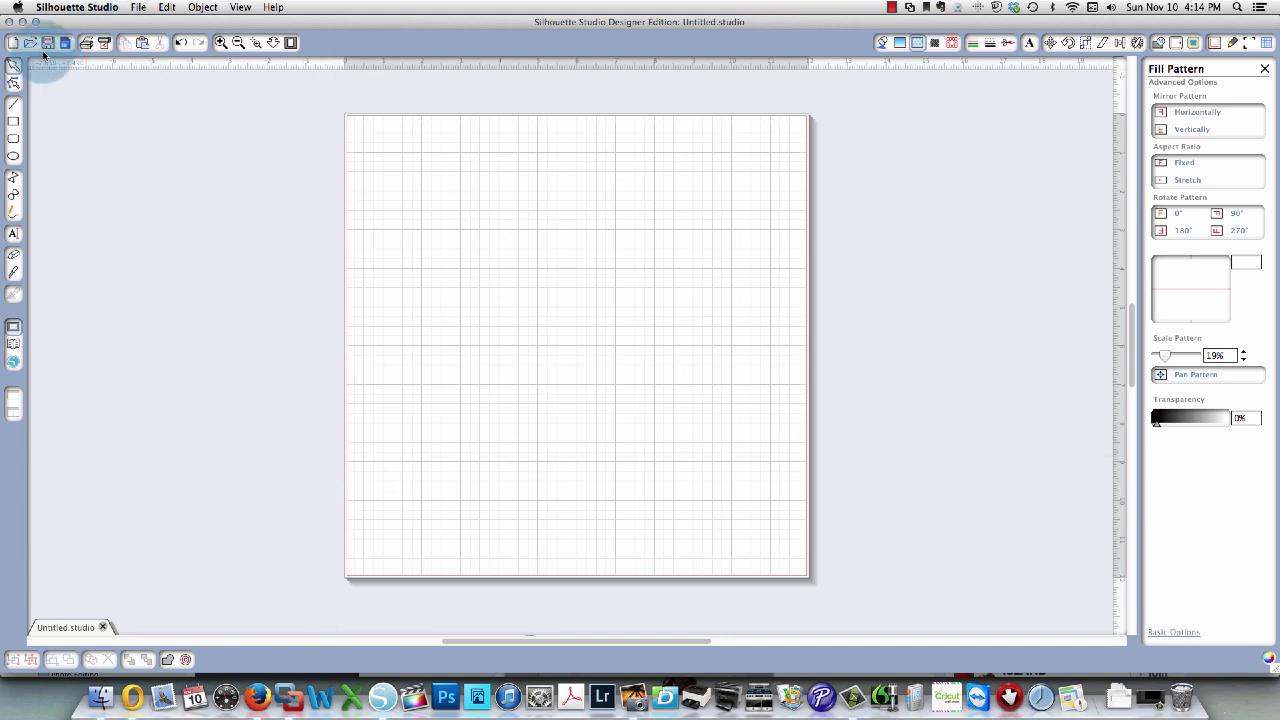
- Import BluesPaper_ornate_grey.jpg from the JanuaryBlues-PAPERS folder into My Library with the keywords blue ornate grey
click(139, 7)
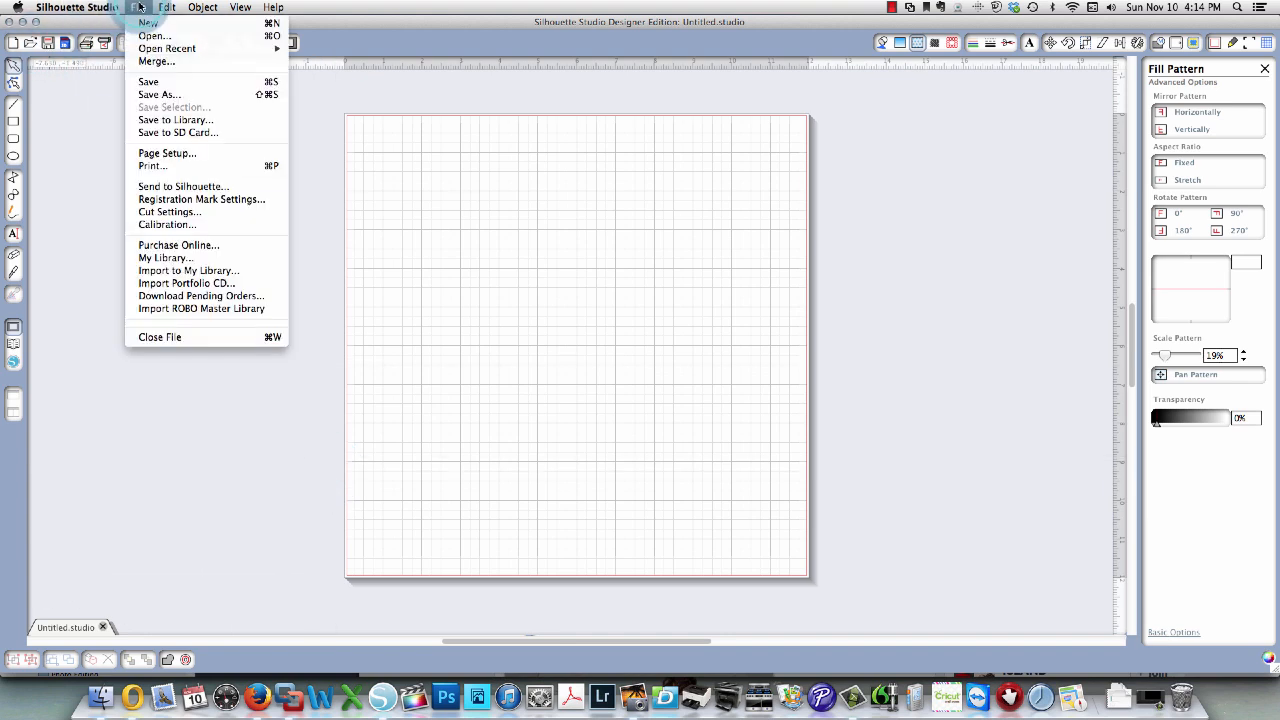
click(196, 308)
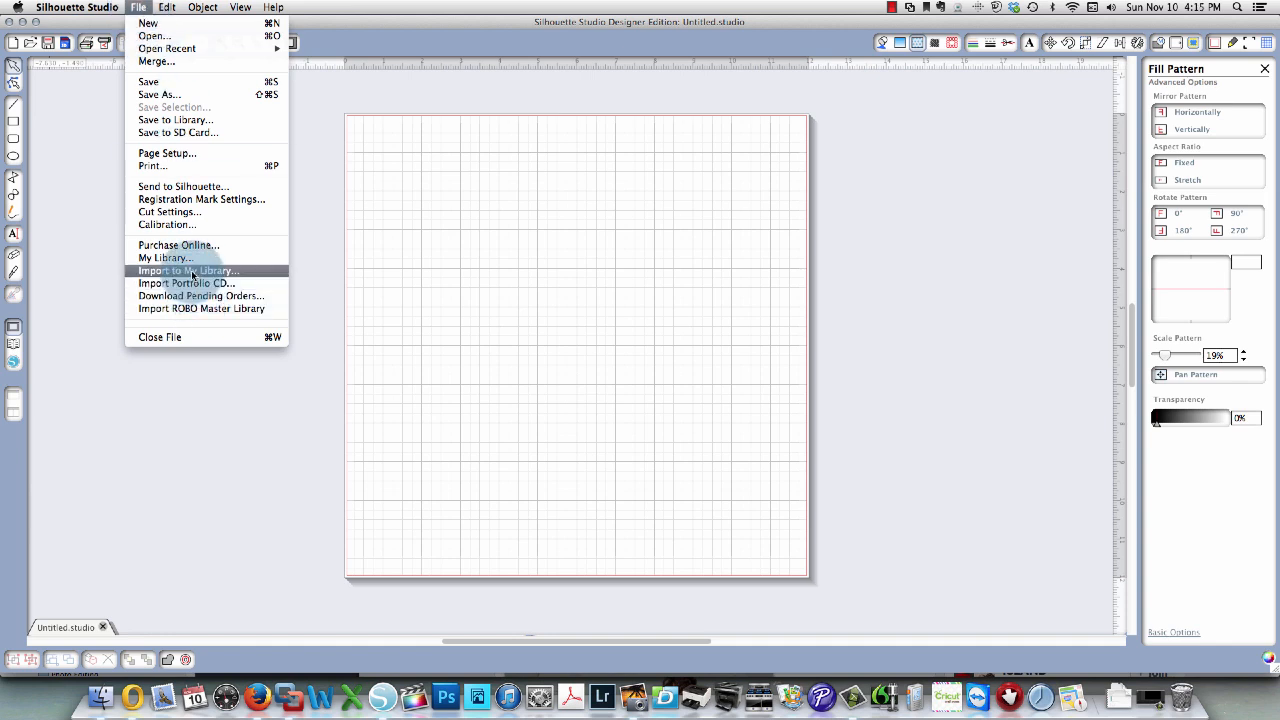
click(193, 271)
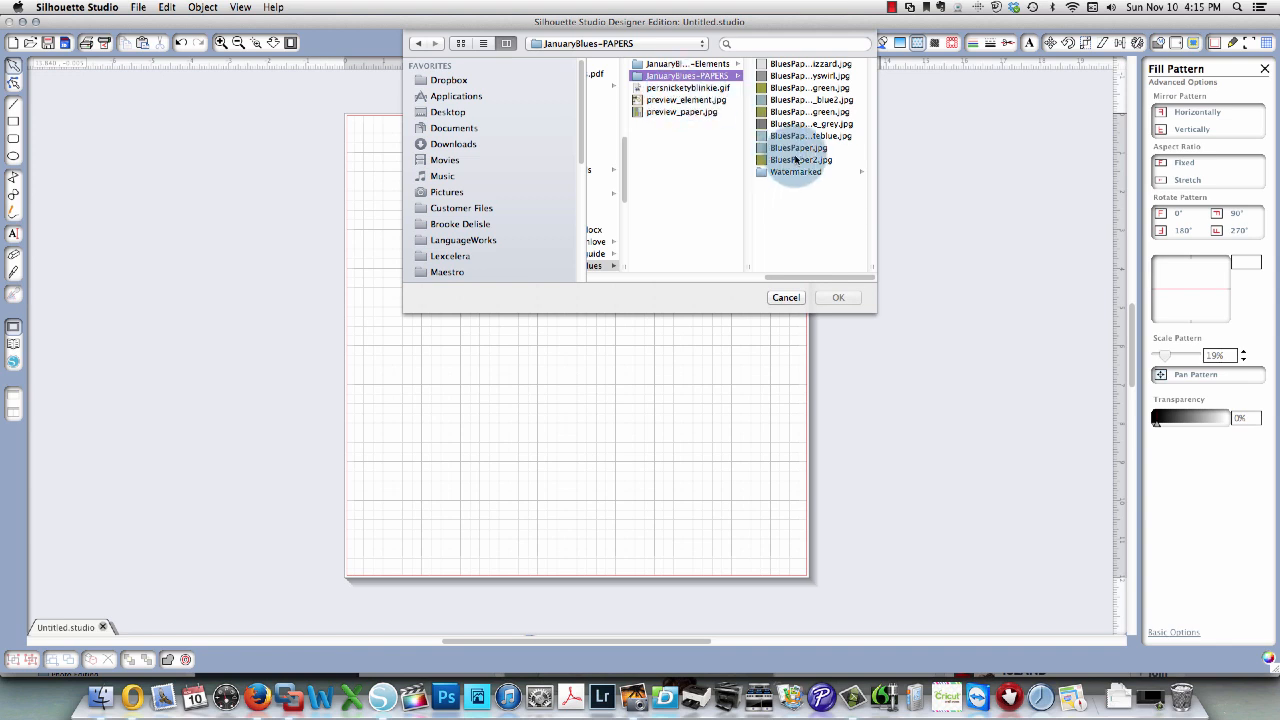
click(793, 124)
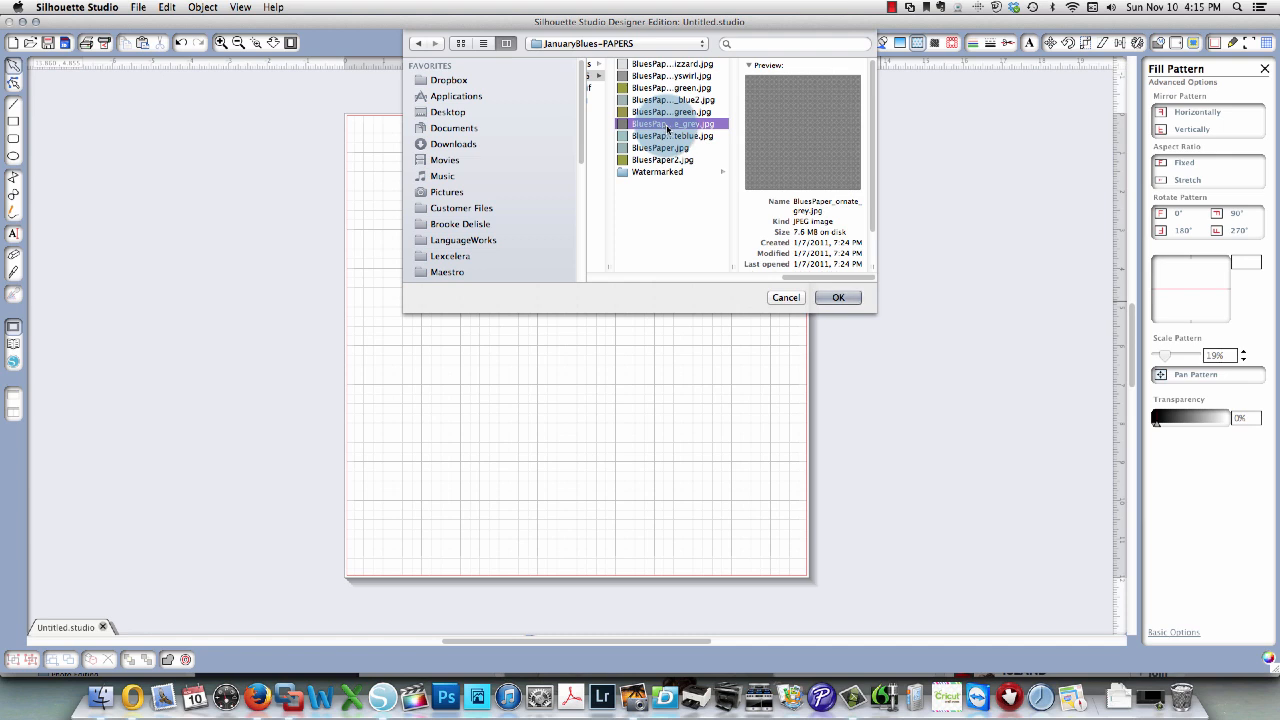
click(846, 299)
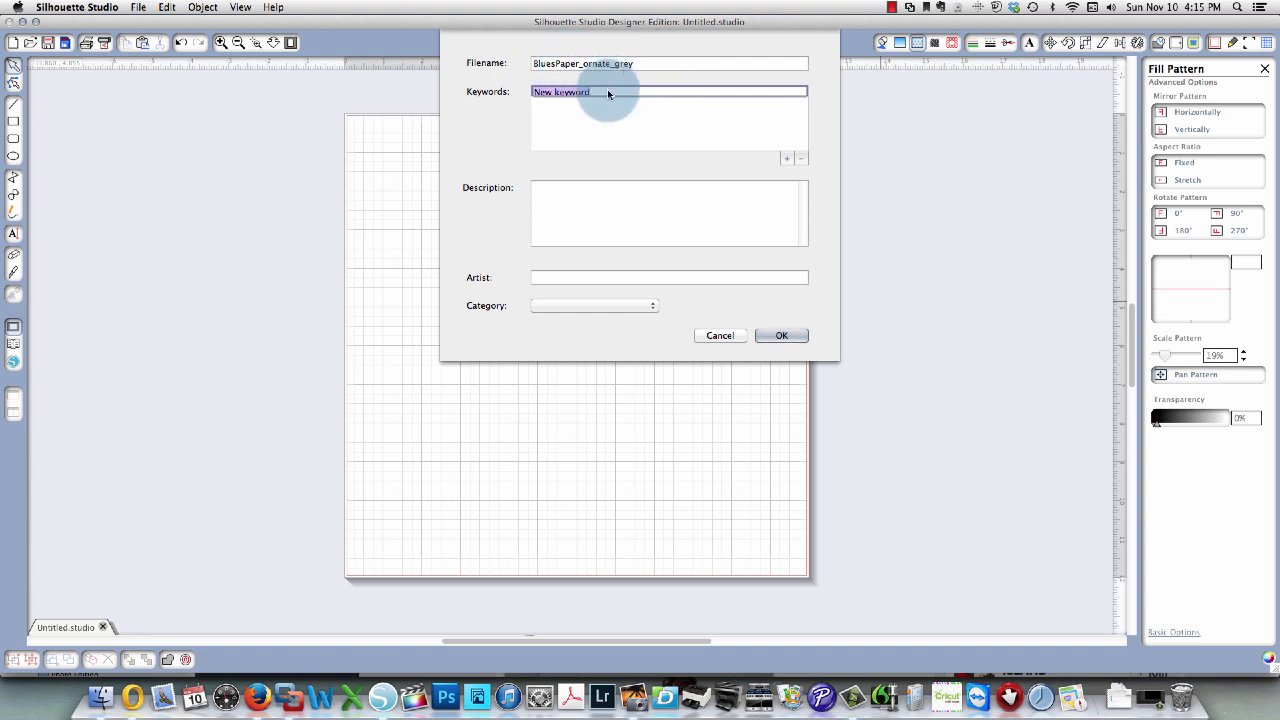
text(blue ornate grey)
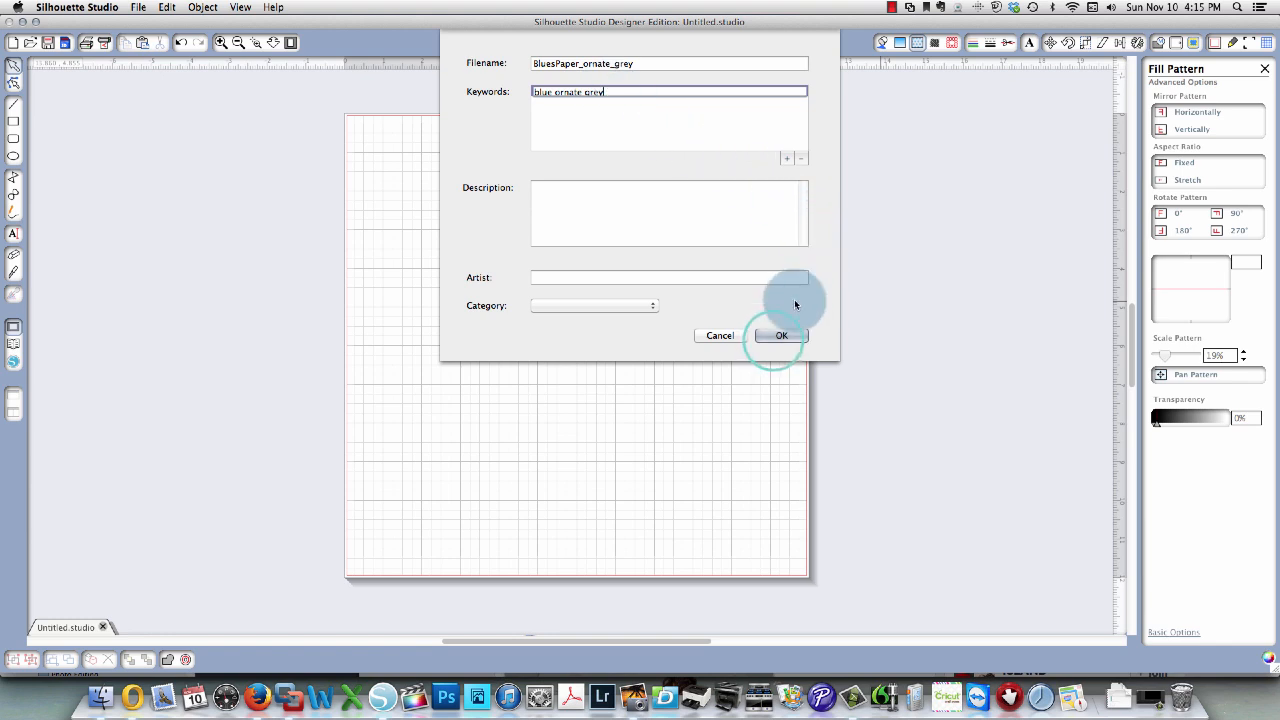
click(776, 336)
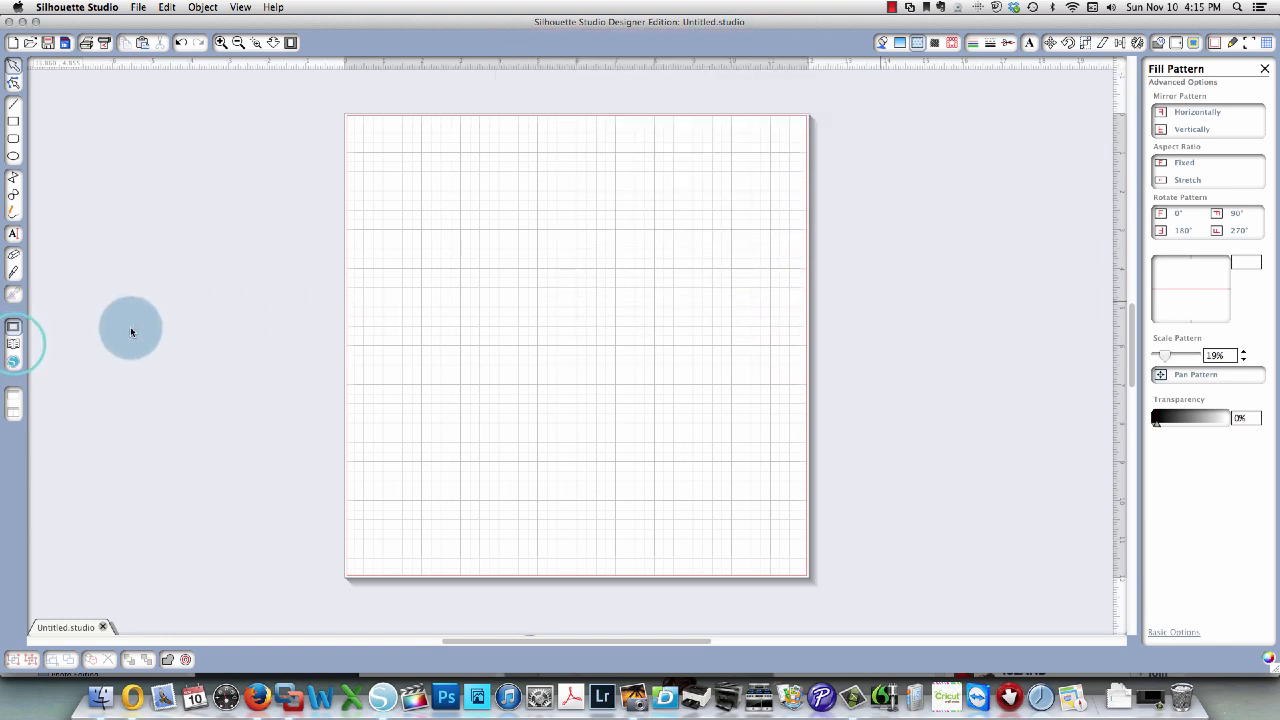
- Open the library and move the BluesPaper ornate grey design from My Own Designs into the Other papers pattern folder
click(14, 346)
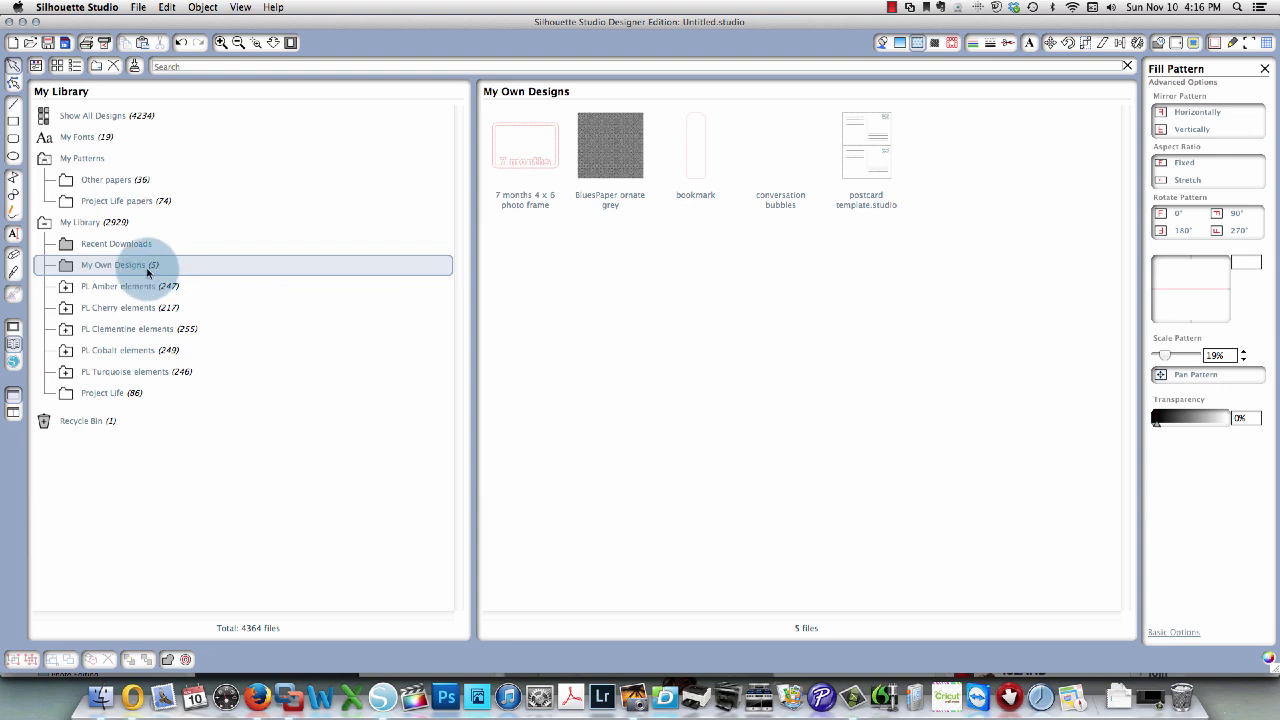
click(606, 160)
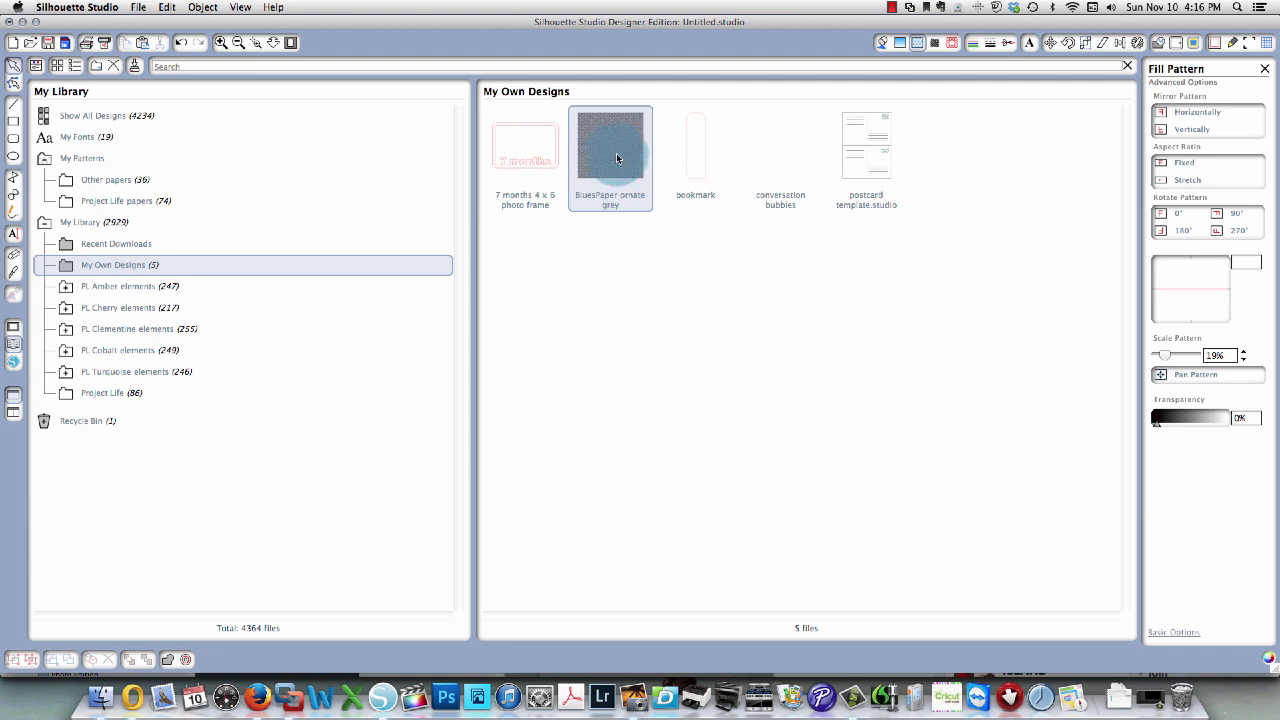
drag(616, 157, 113, 188)
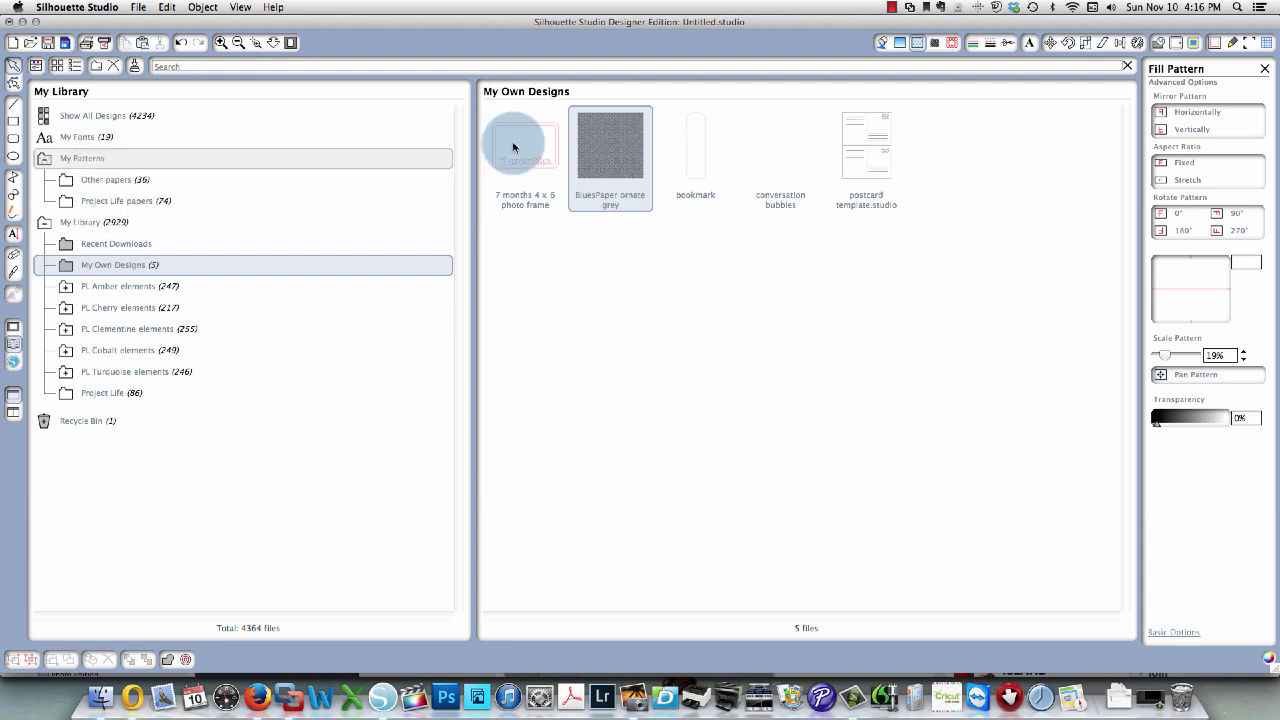
- Browse the Project Life papers and Other papers pattern folders
click(105, 205)
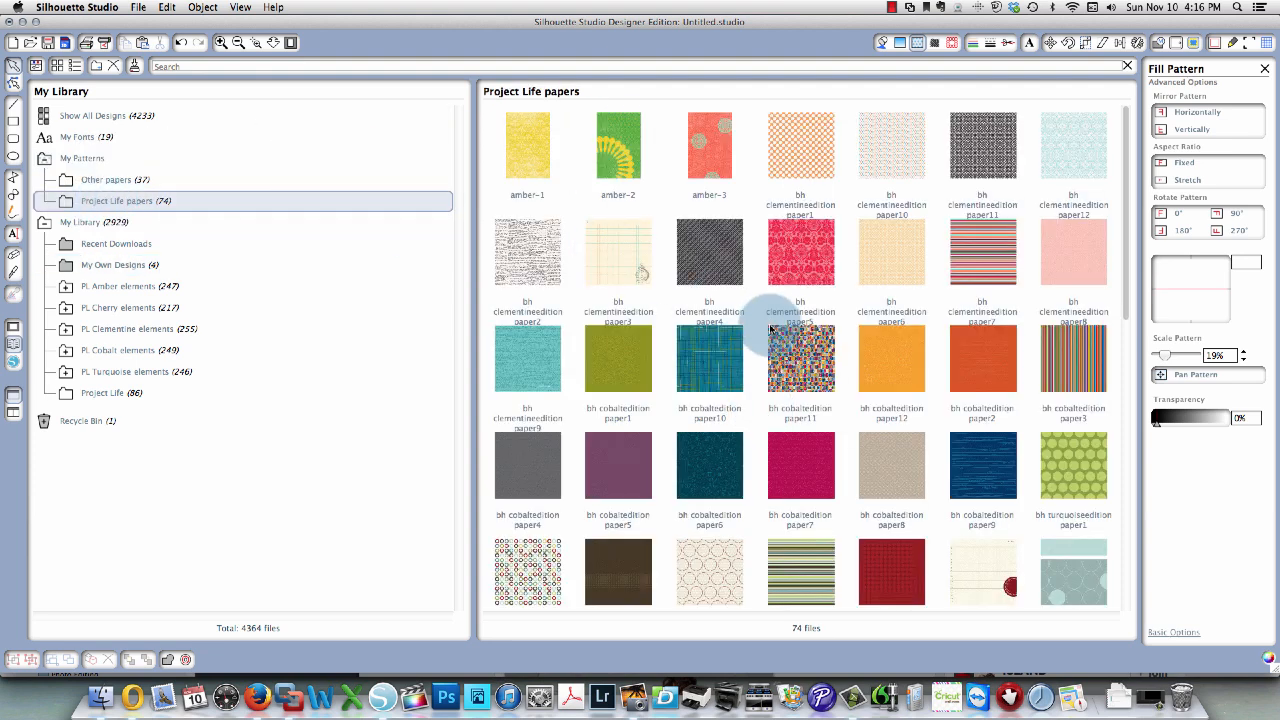
scroll(770, 323, down, 10)
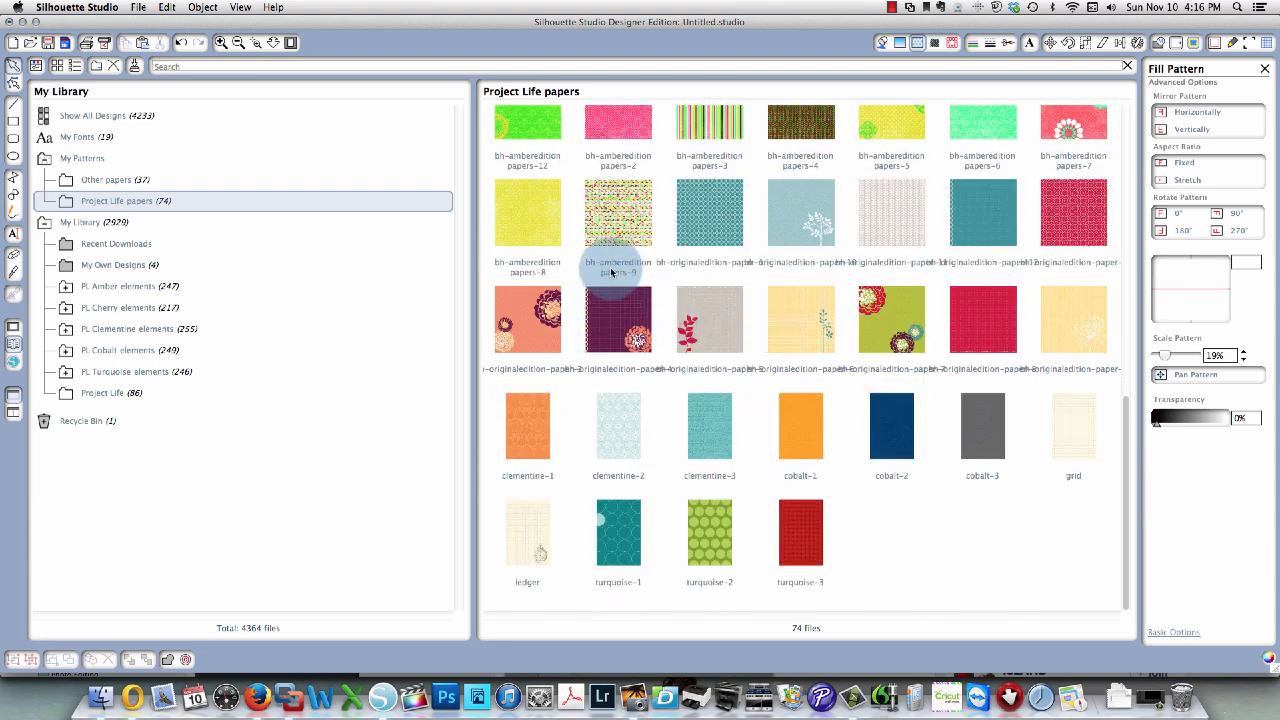
click(96, 179)
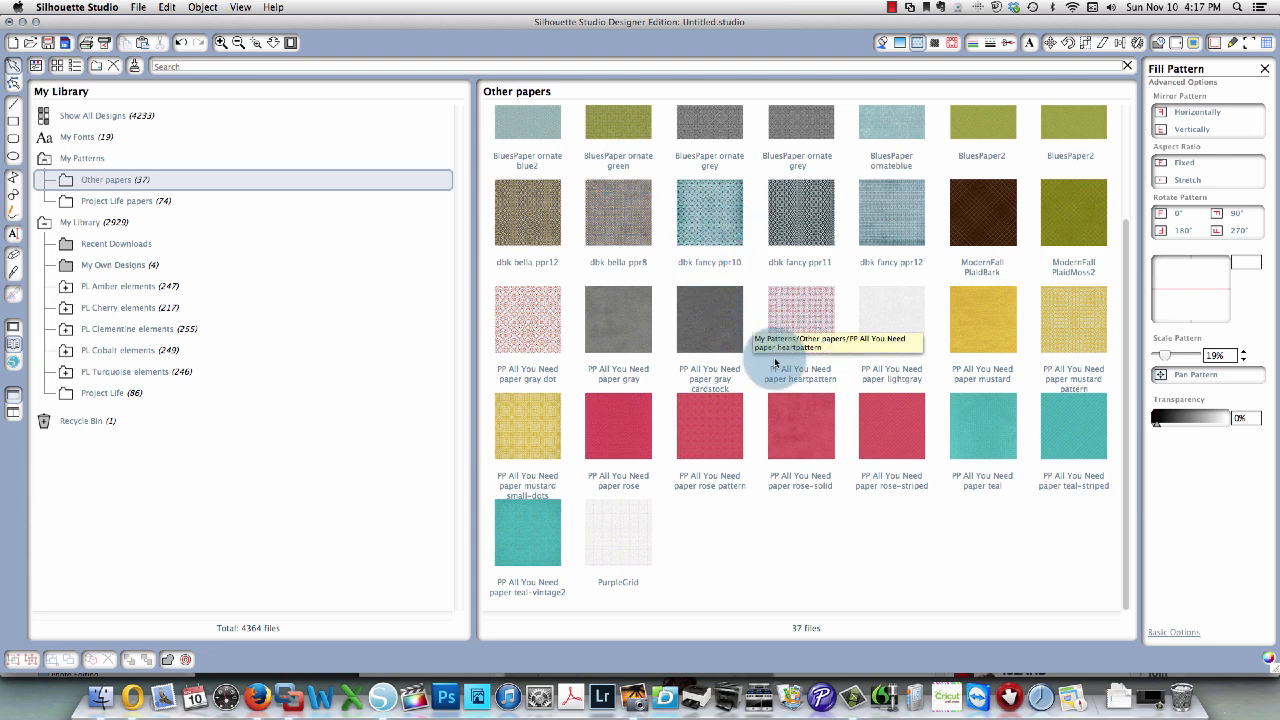
- Close the Fill Pattern panel and the library, and zoom out to show the whole page
click(1263, 69)
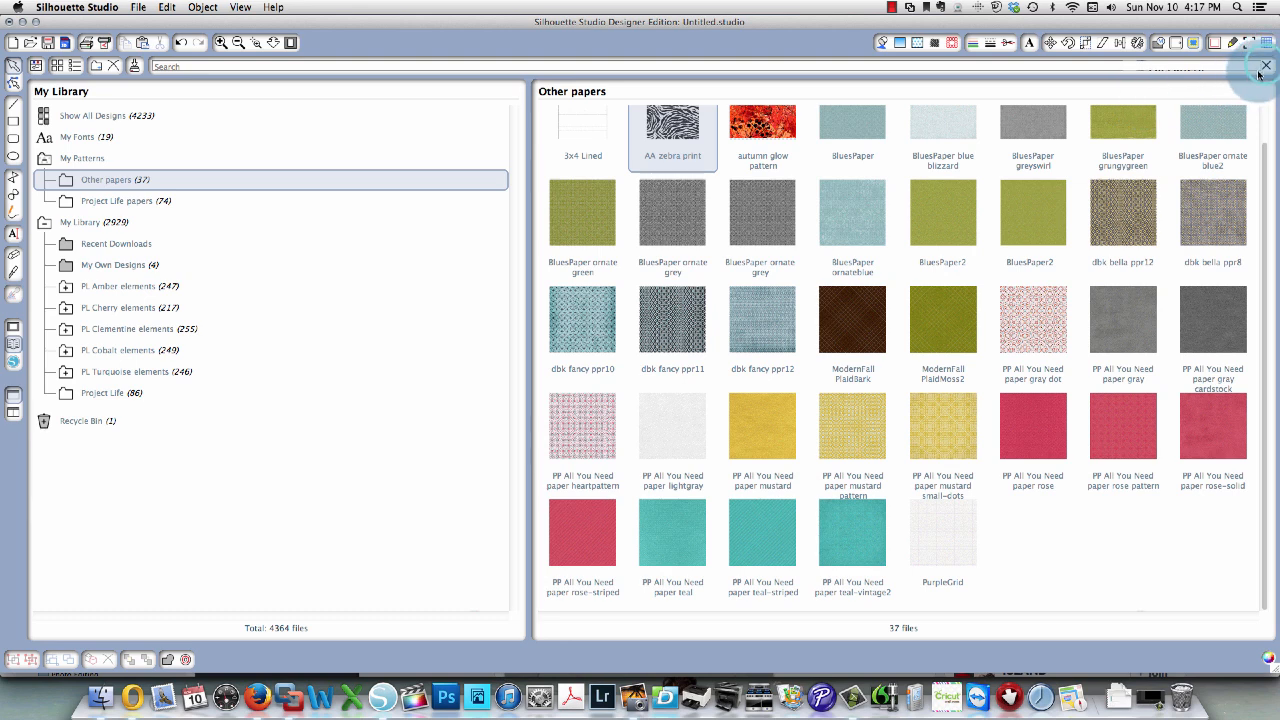
click(1263, 43)
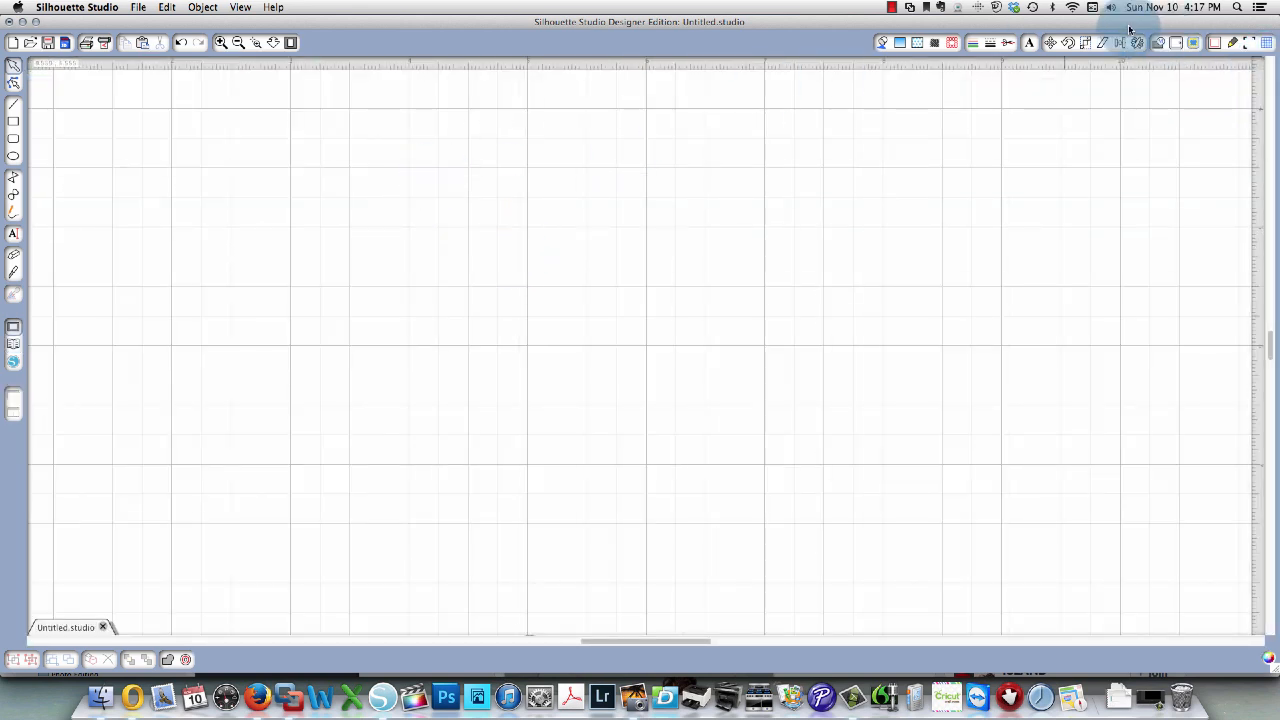
click(237, 47)
click(237, 45)
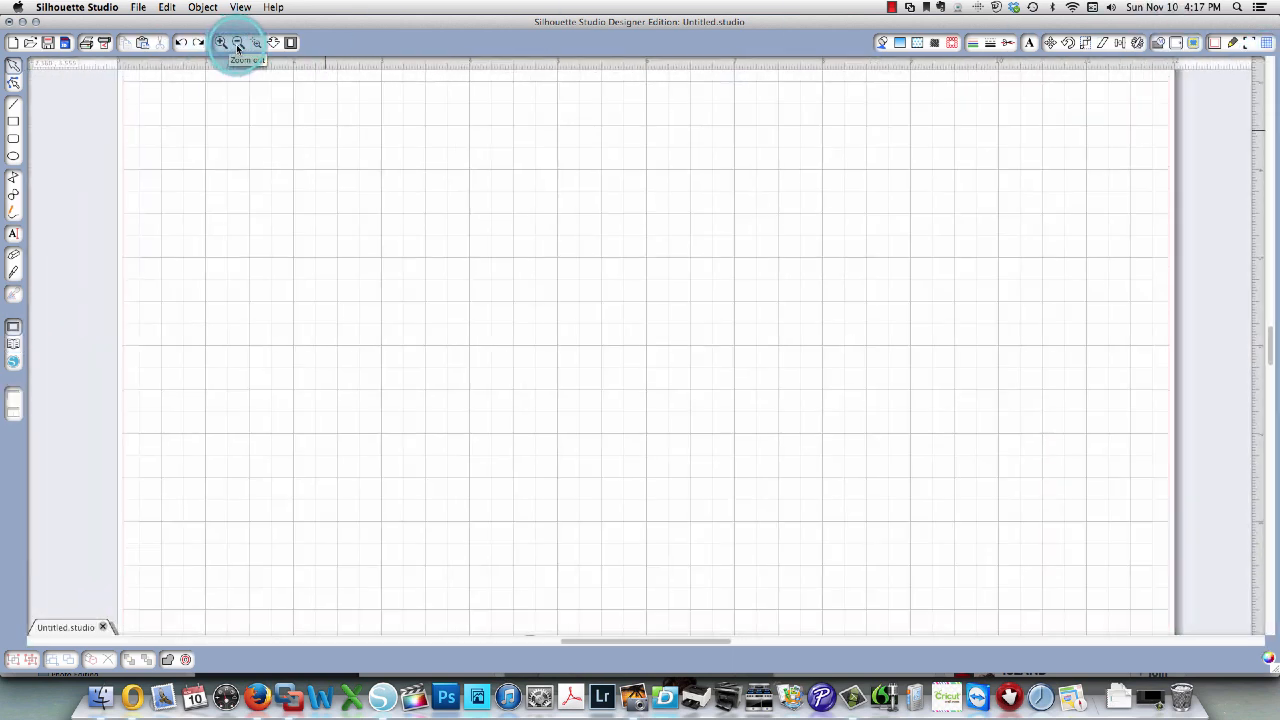
click(237, 46)
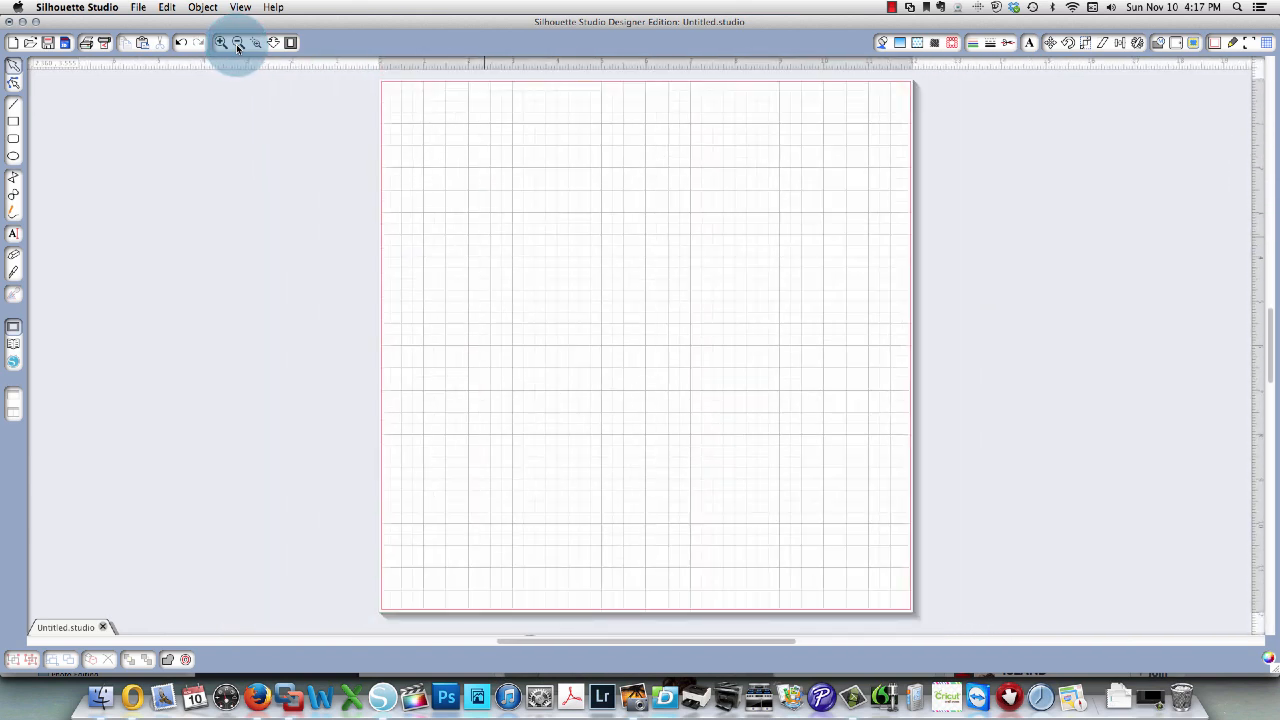
click(159, 307)
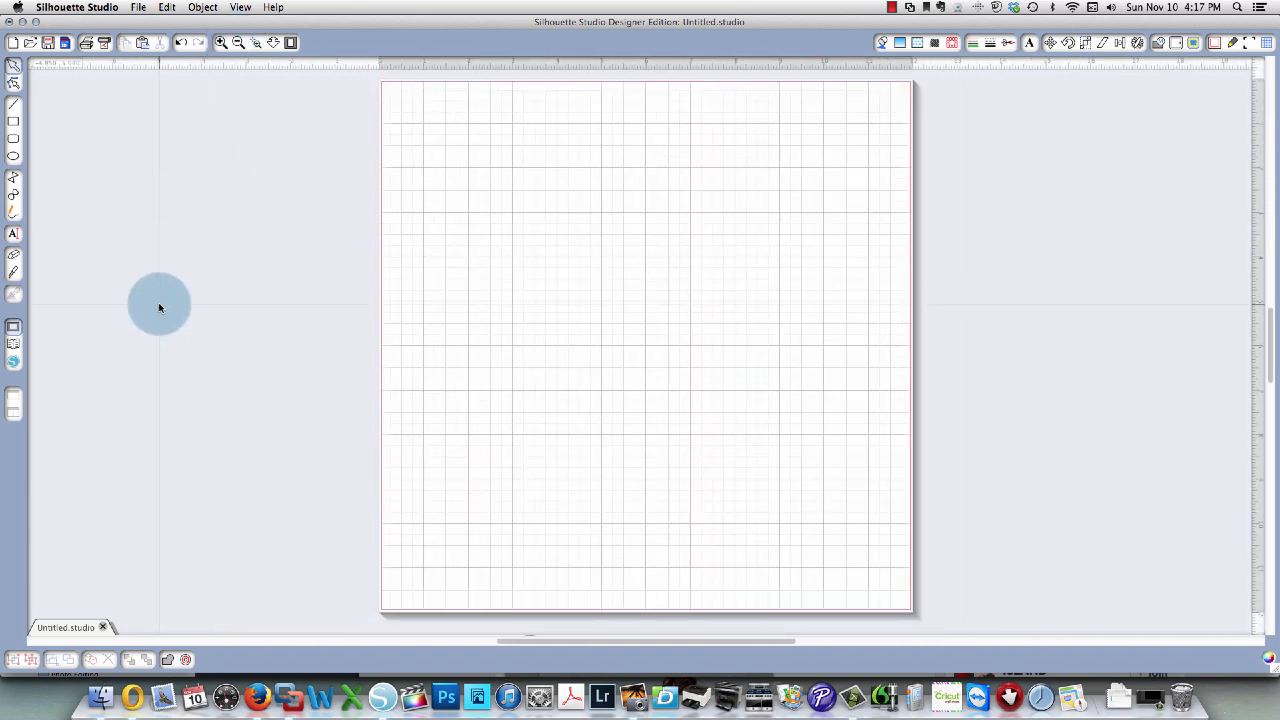
- Add a text letter F in the Connecticut font near the upper left of the page
click(15, 235)
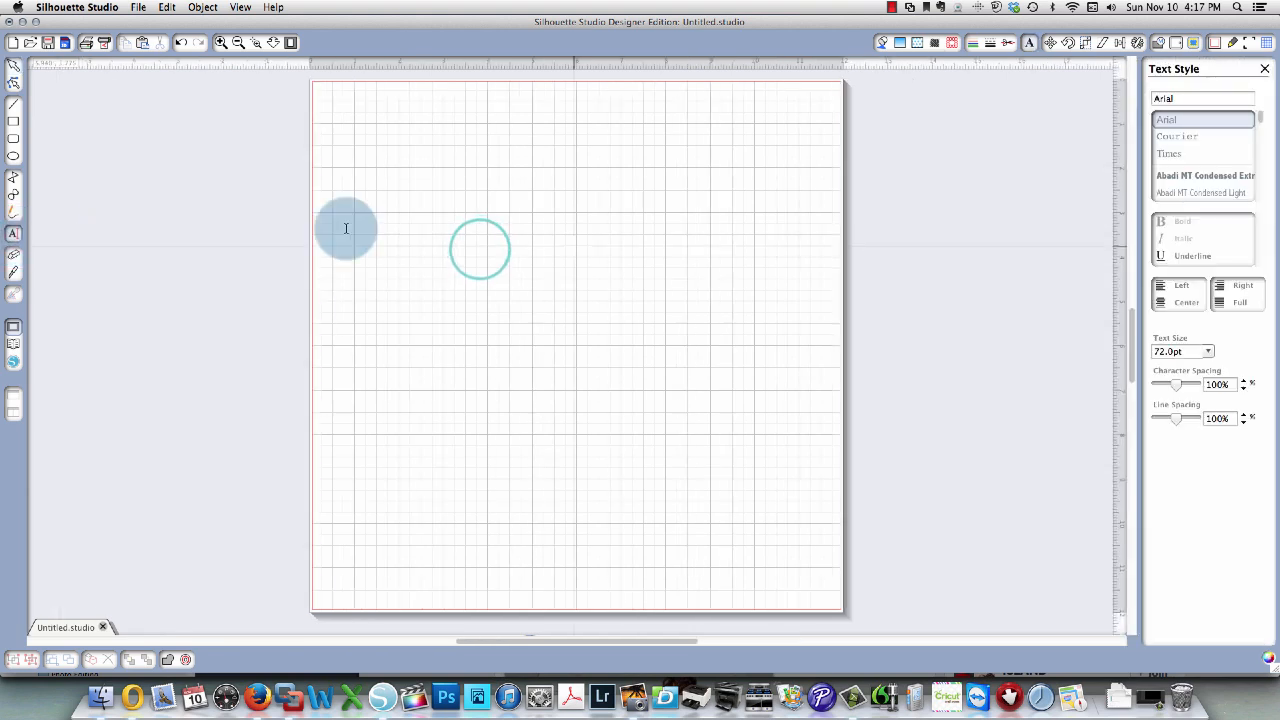
click(480, 250)
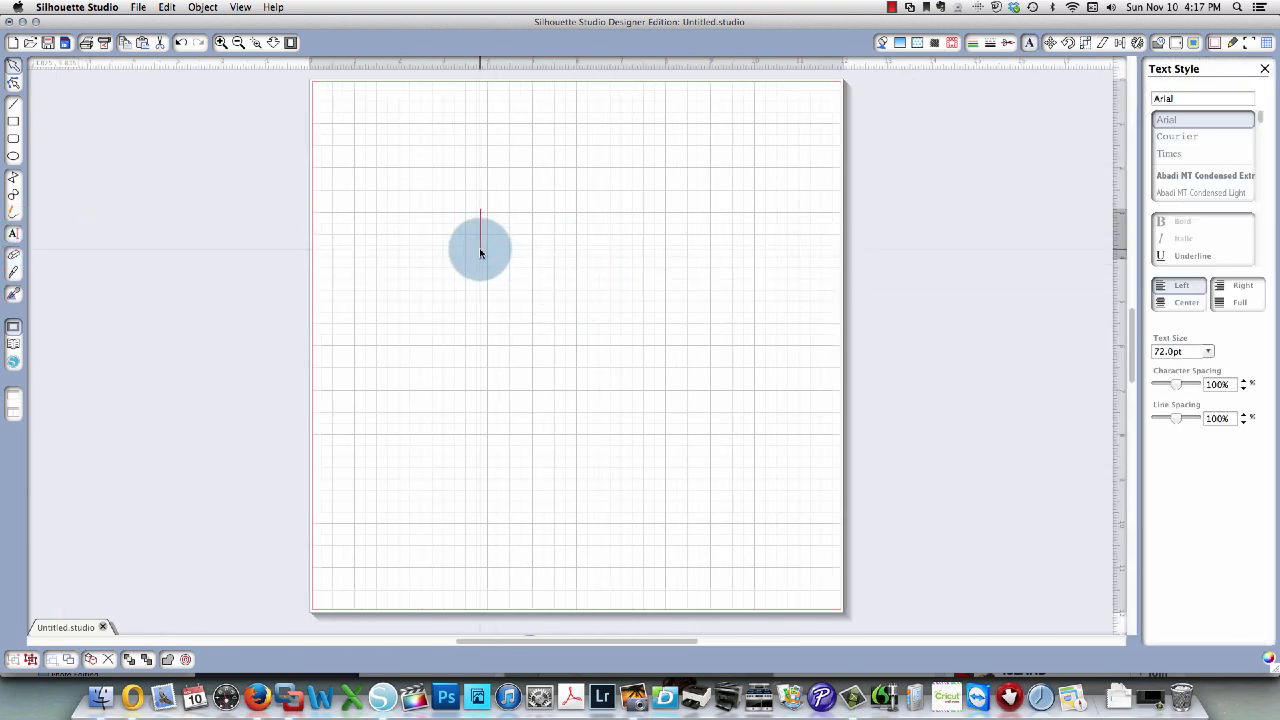
click(480, 250)
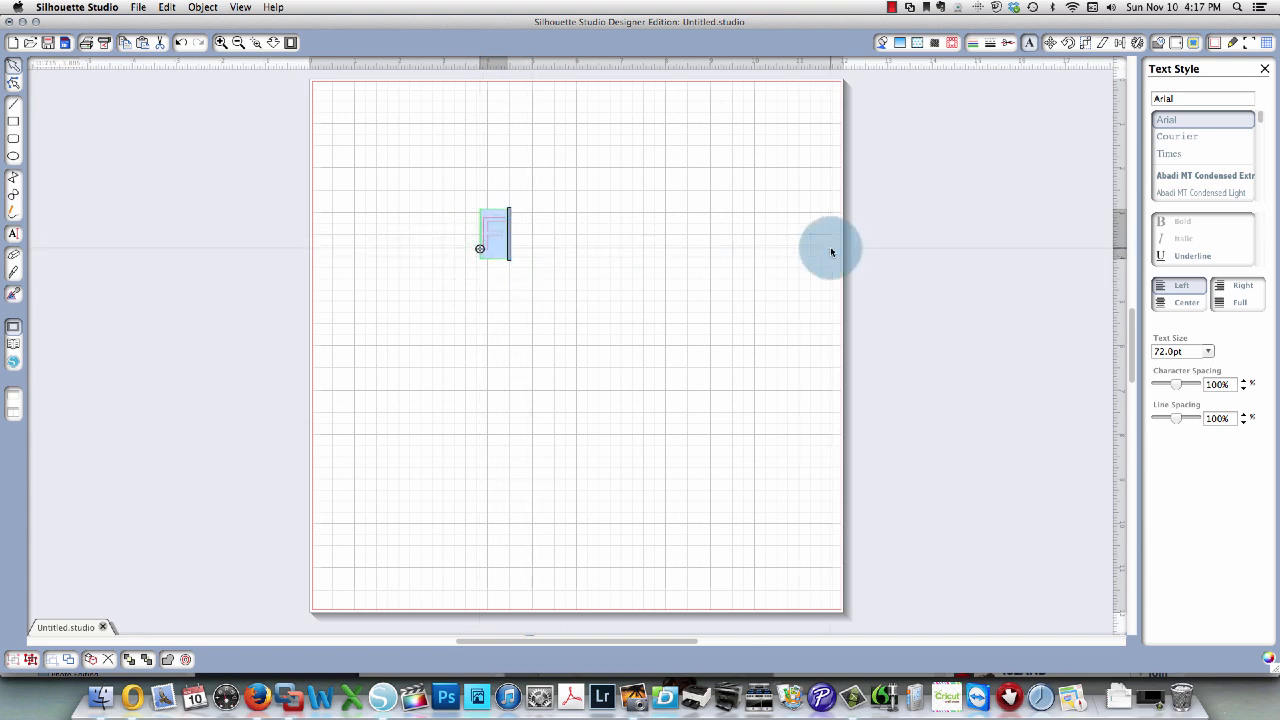
scroll(1195, 162, down, 3)
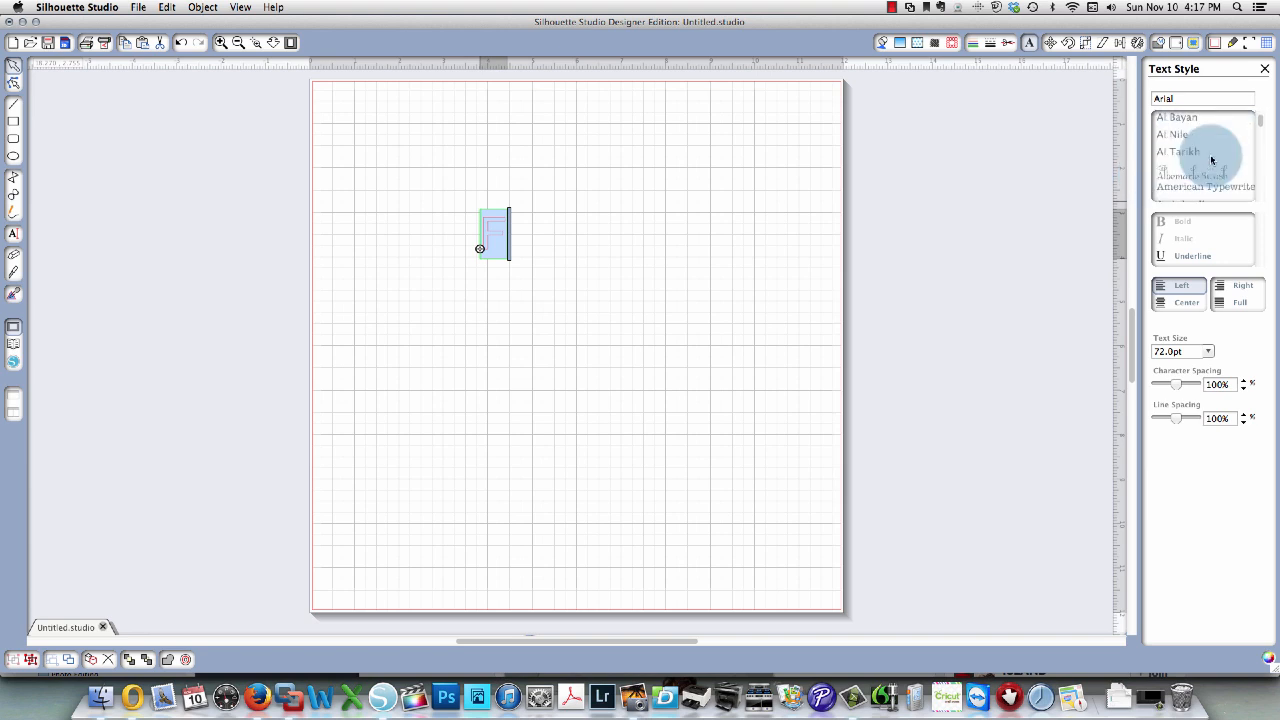
scroll(1211, 160, down, 10)
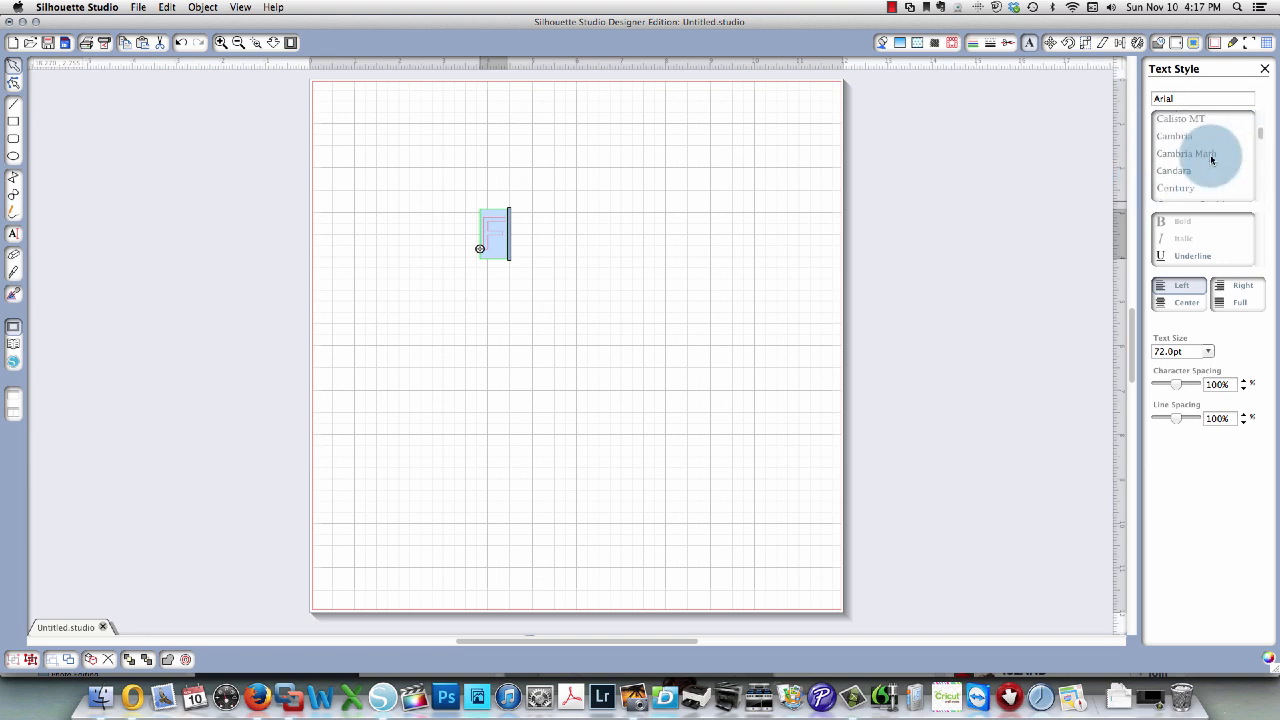
scroll(1211, 160, down, 2)
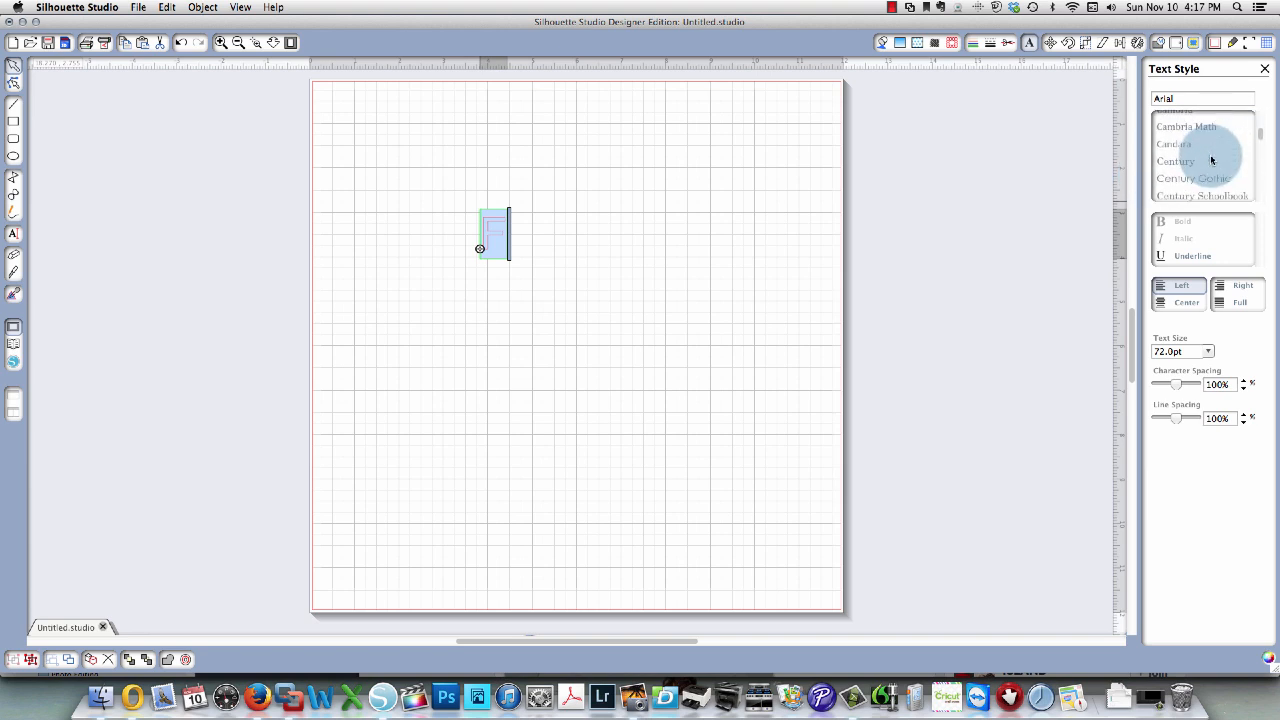
scroll(1211, 160, down, 8)
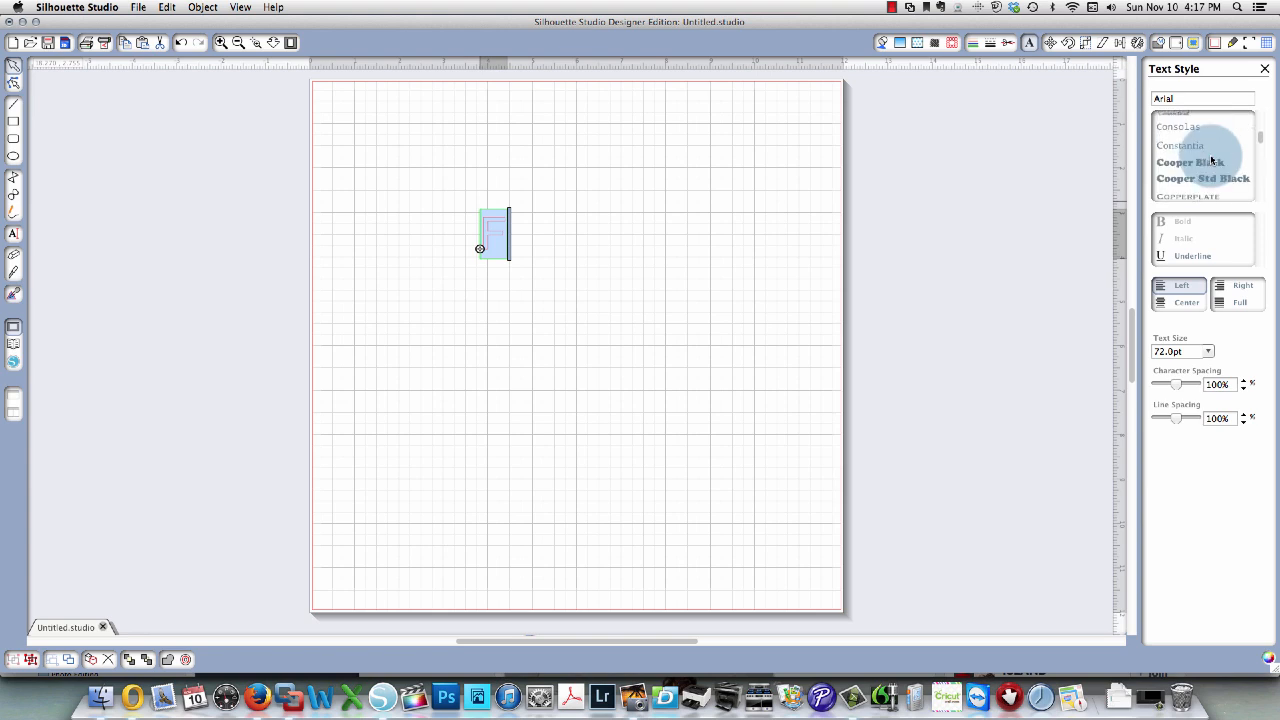
scroll(1211, 160, up, 3)
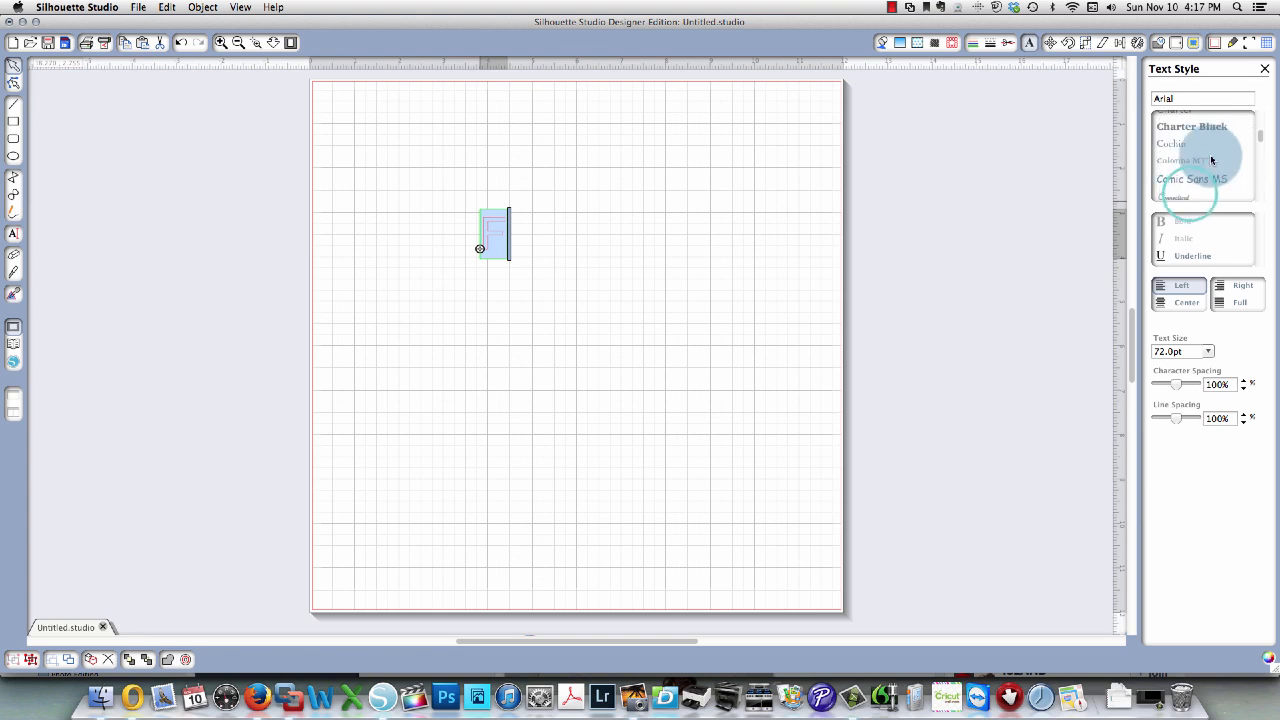
click(1190, 192)
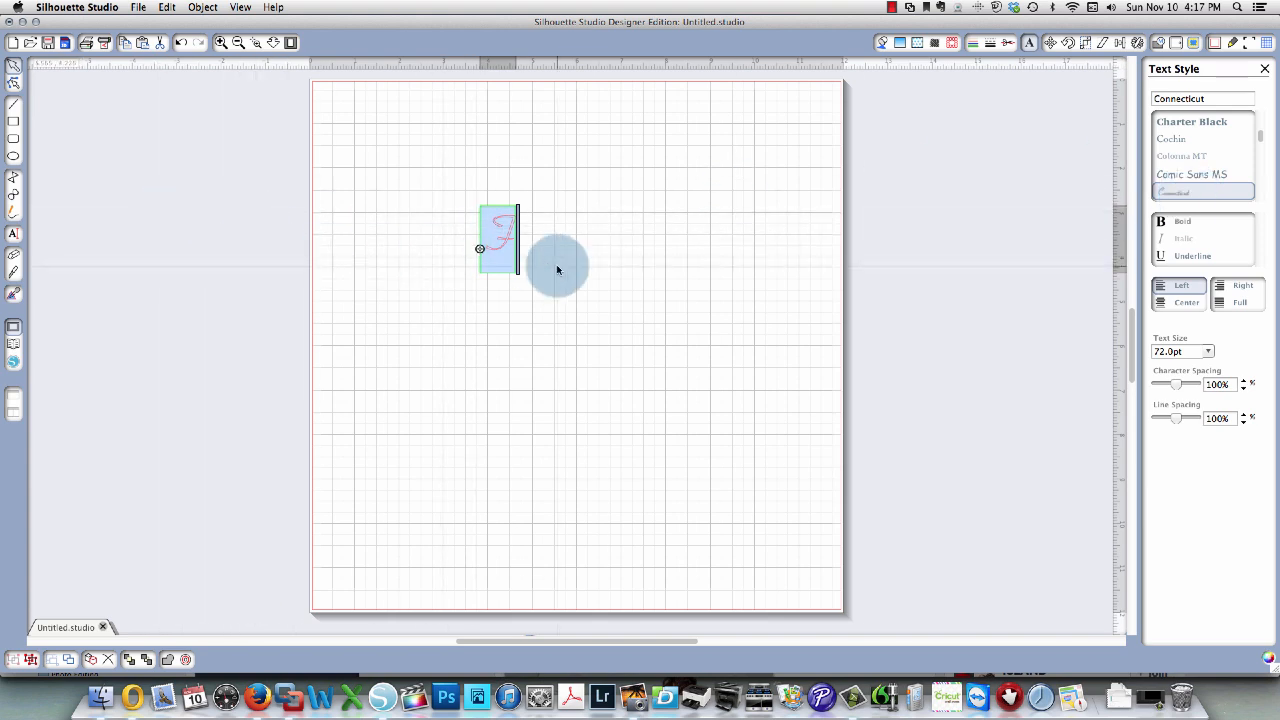
- Select the letter F and enlarge it to about 1.22 × 2.22 in
click(497, 372)
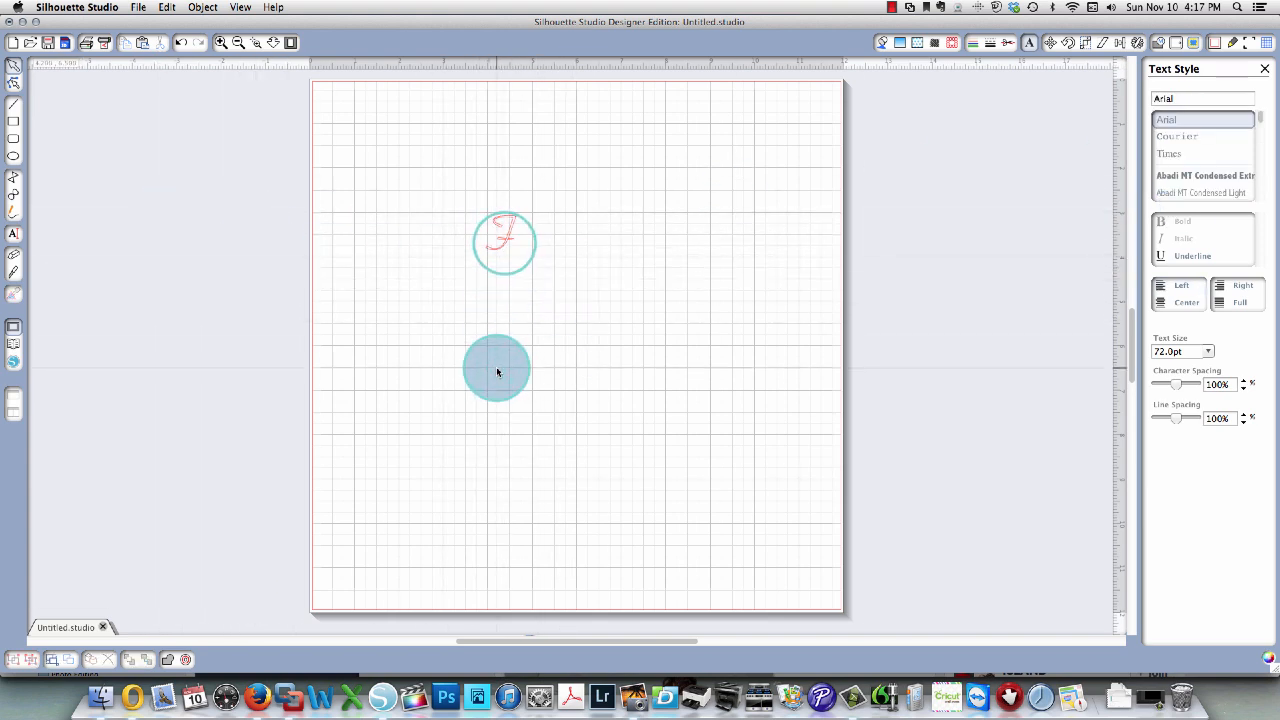
click(506, 244)
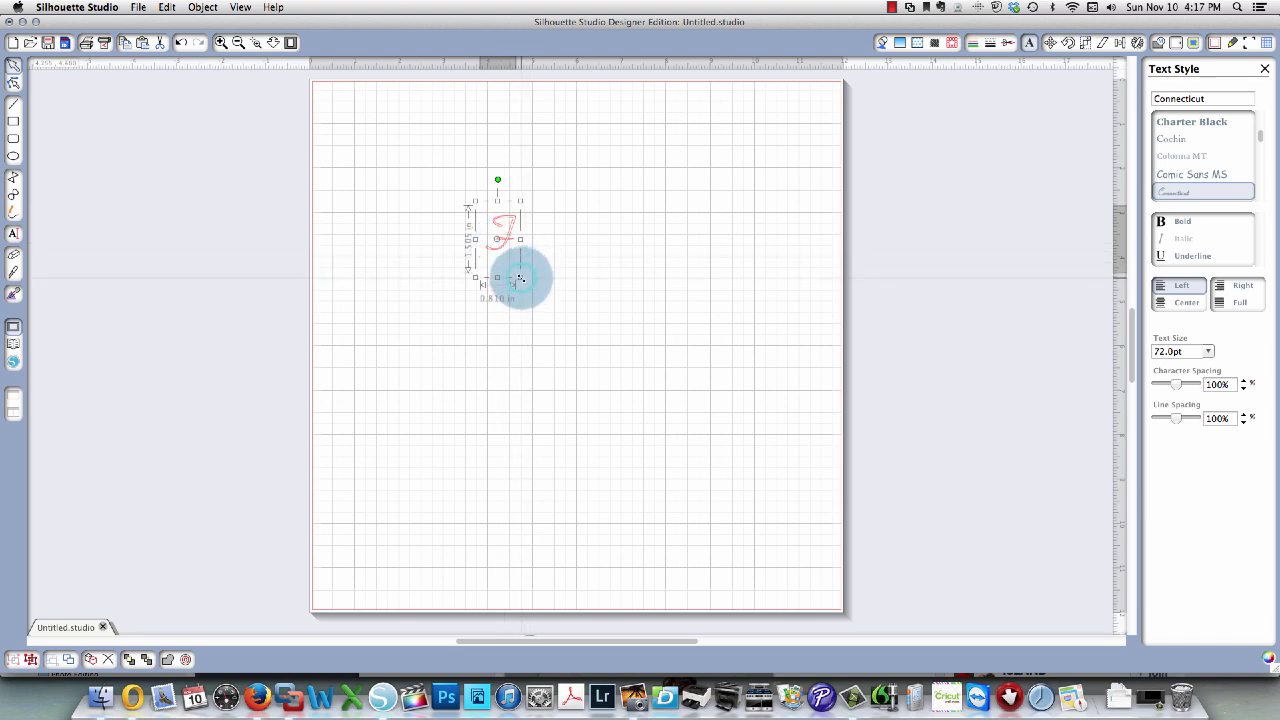
drag(520, 278, 550, 305)
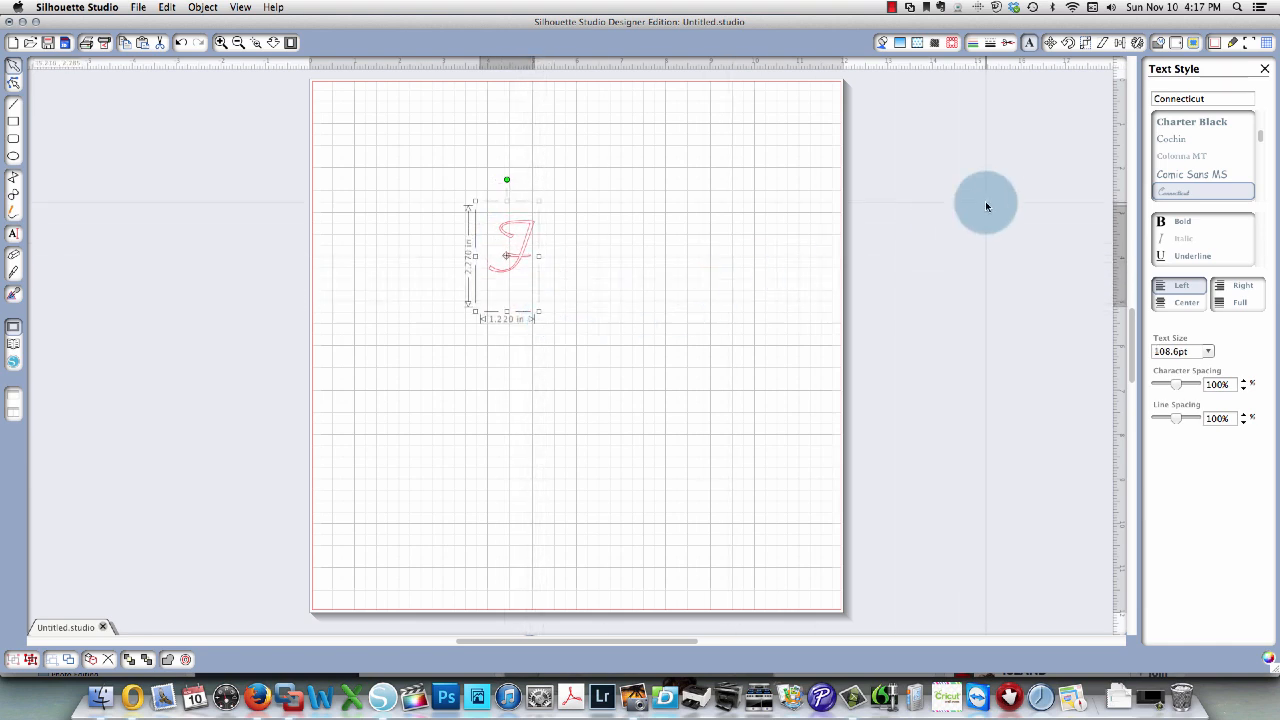
- Apply an outer offset of 0.050 in to the letter F
click(1175, 44)
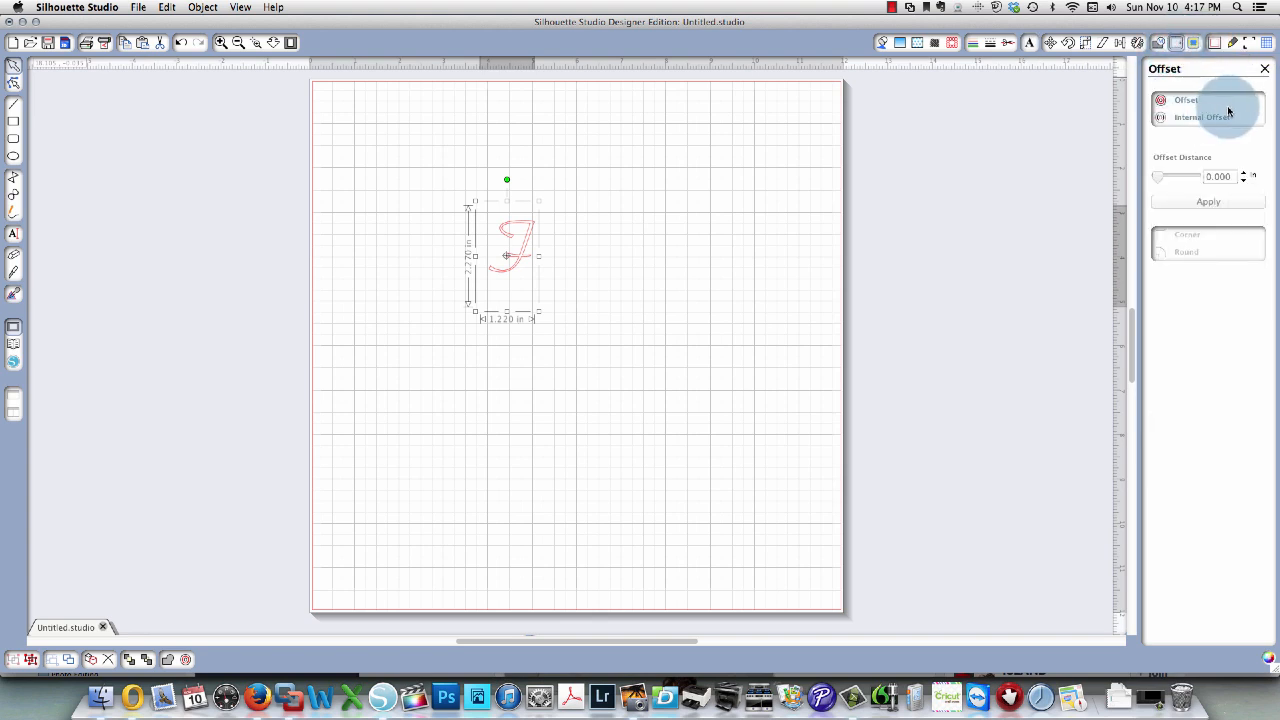
click(1190, 102)
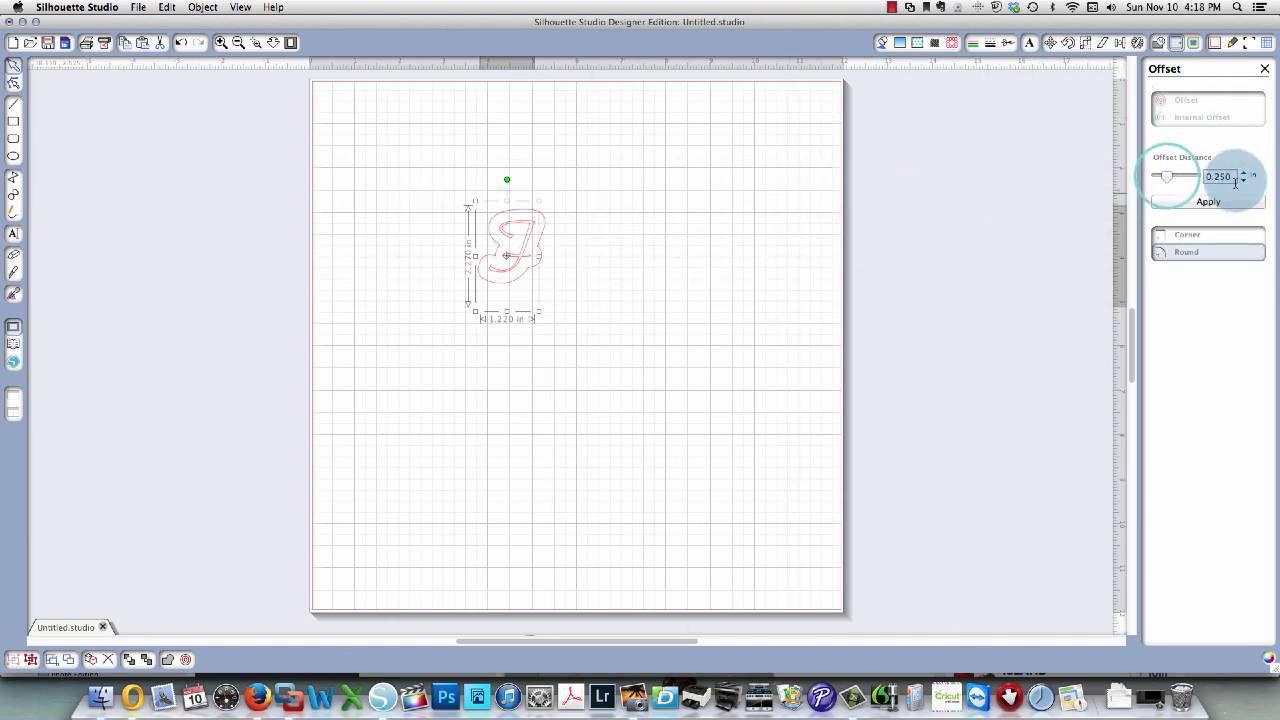
drag(1167, 177, 1159, 181)
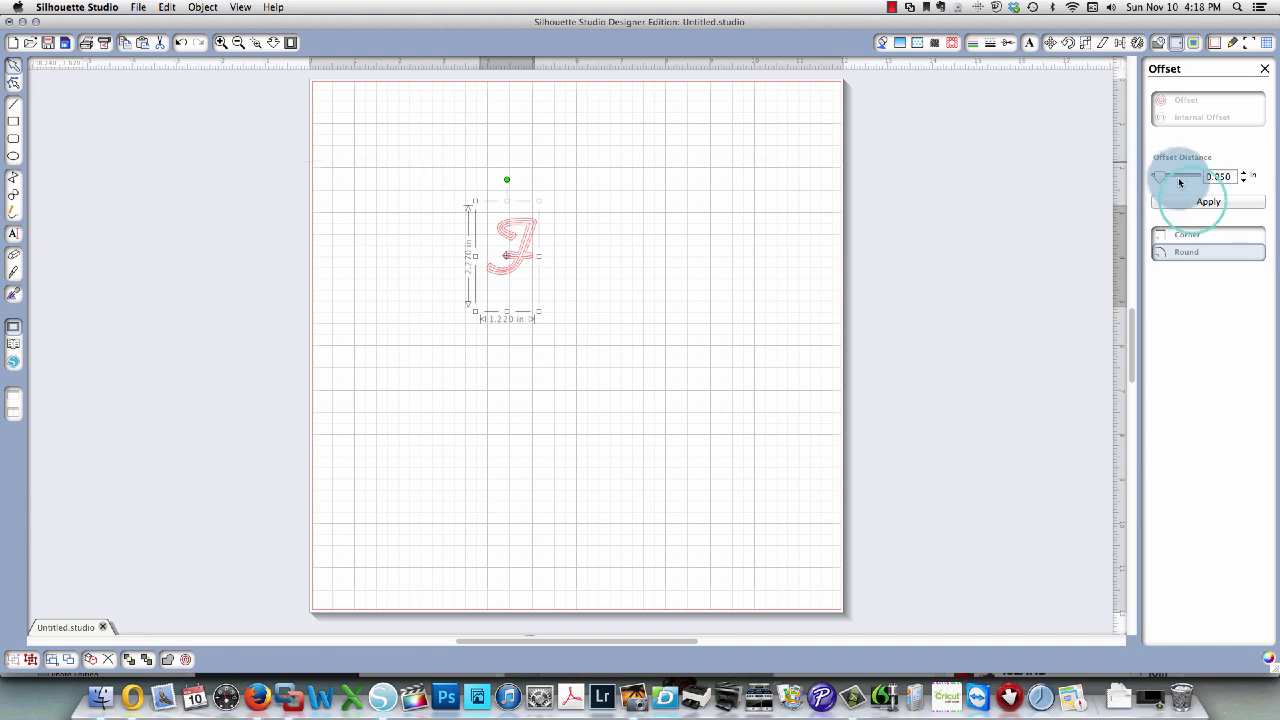
click(1193, 204)
- Drag the letter F down to the middle of the page, away from its offset outline
click(663, 425)
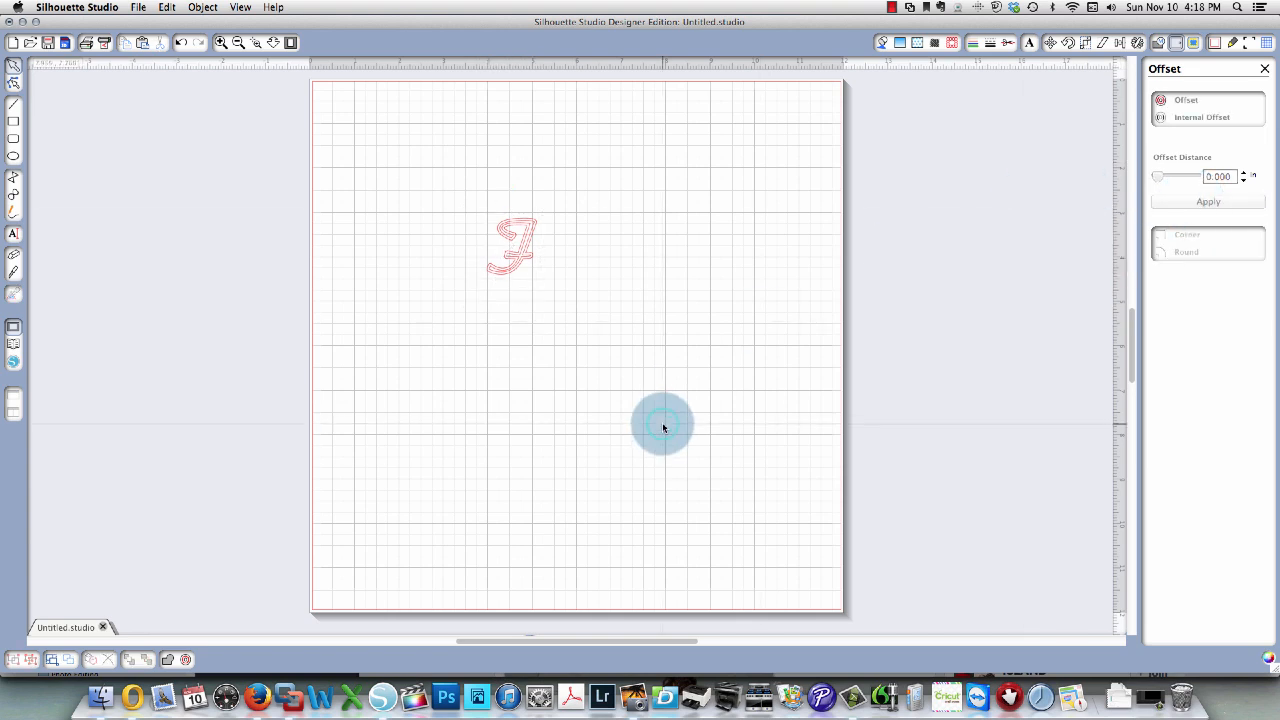
click(523, 258)
drag(523, 258, 557, 423)
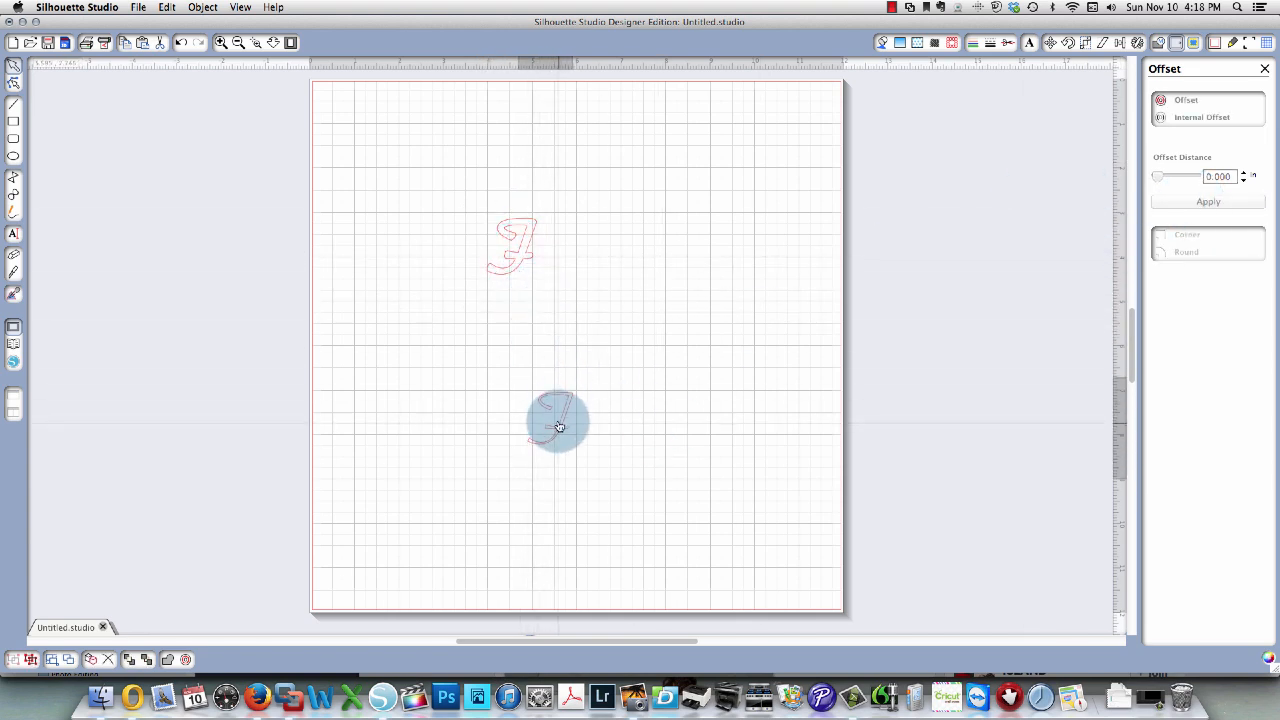
- Delete the original letter F from the middle of the page, keeping its offset outline
click(629, 497)
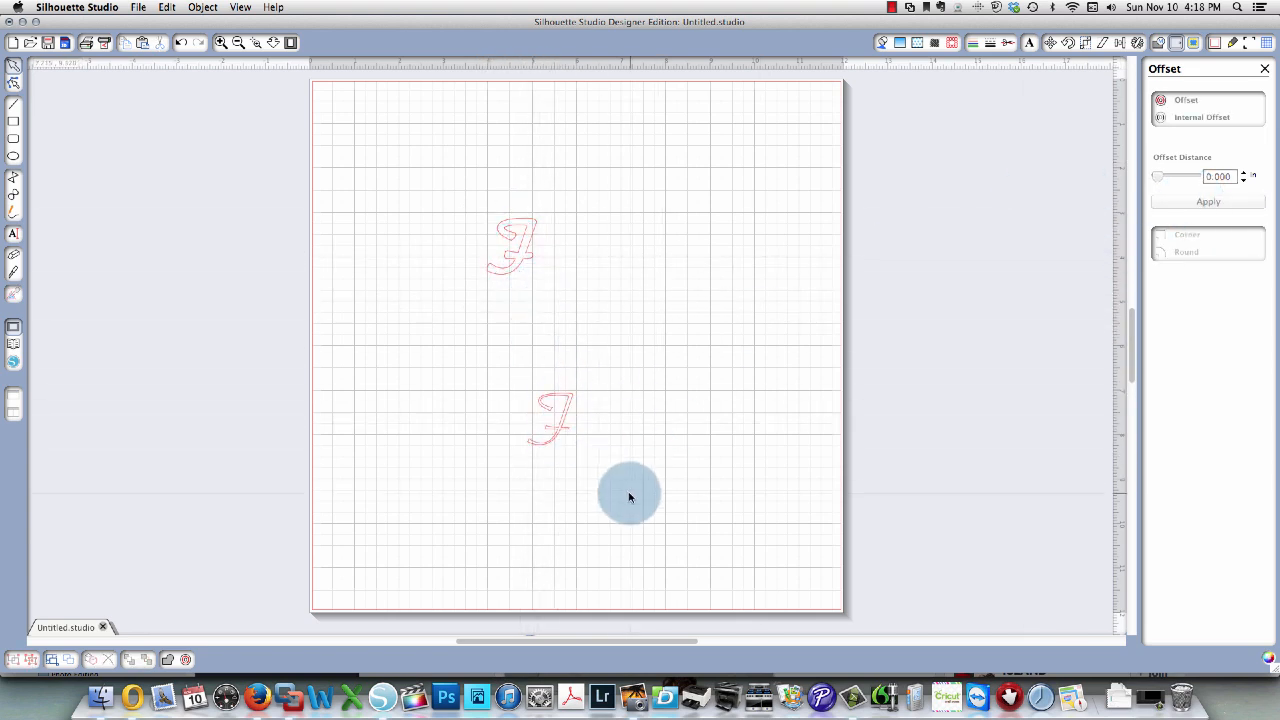
click(549, 443)
key(Delete)
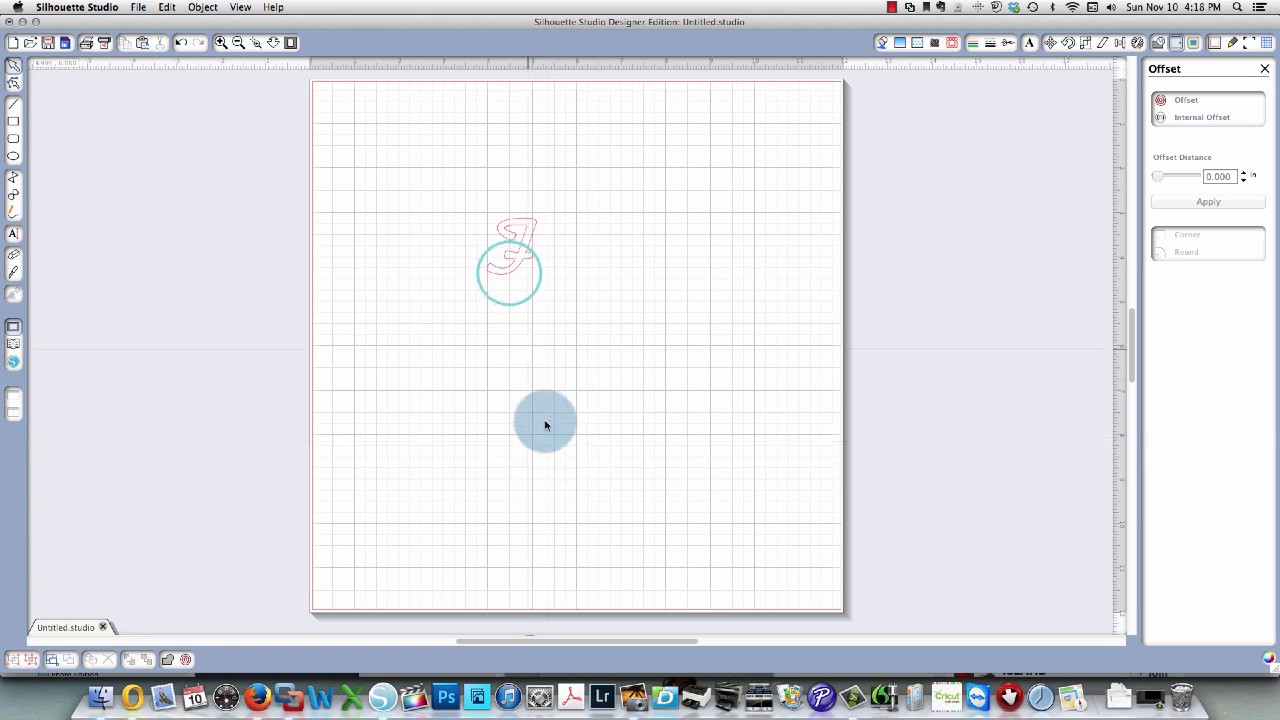
- Select the F offset outline and enlarge it from its corner handle
click(510, 280)
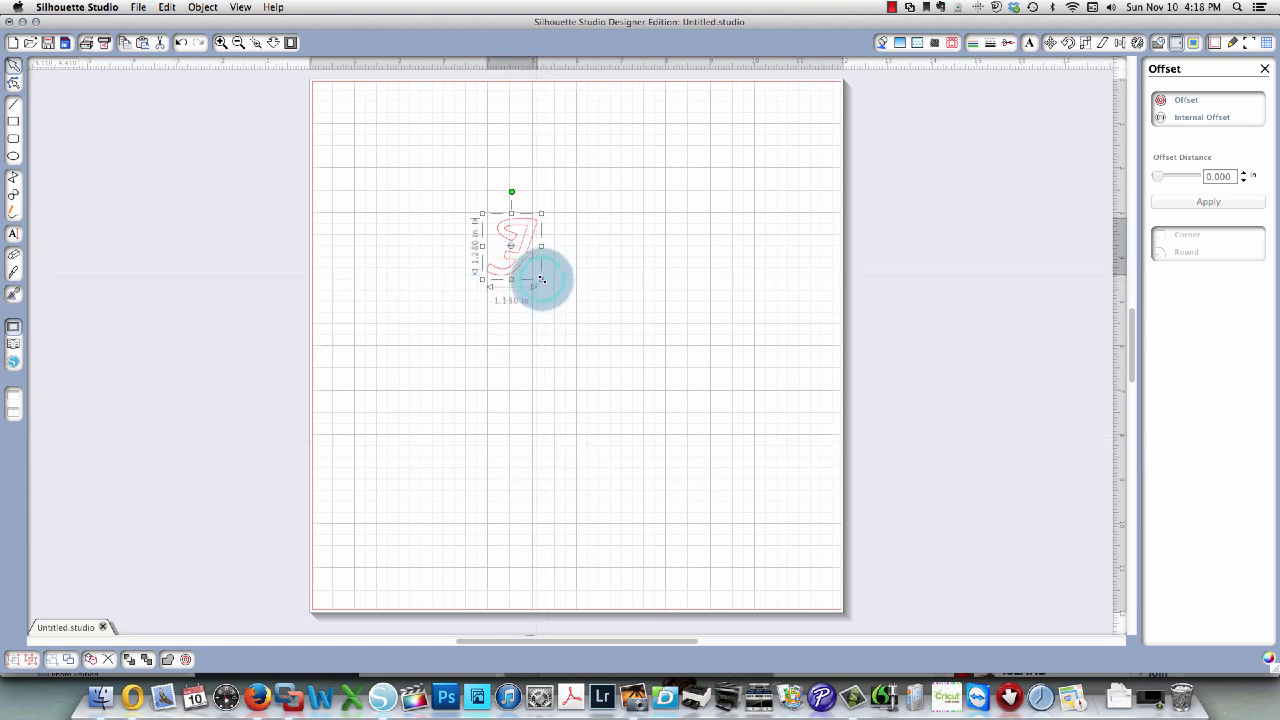
drag(541, 279, 578, 324)
click(206, 217)
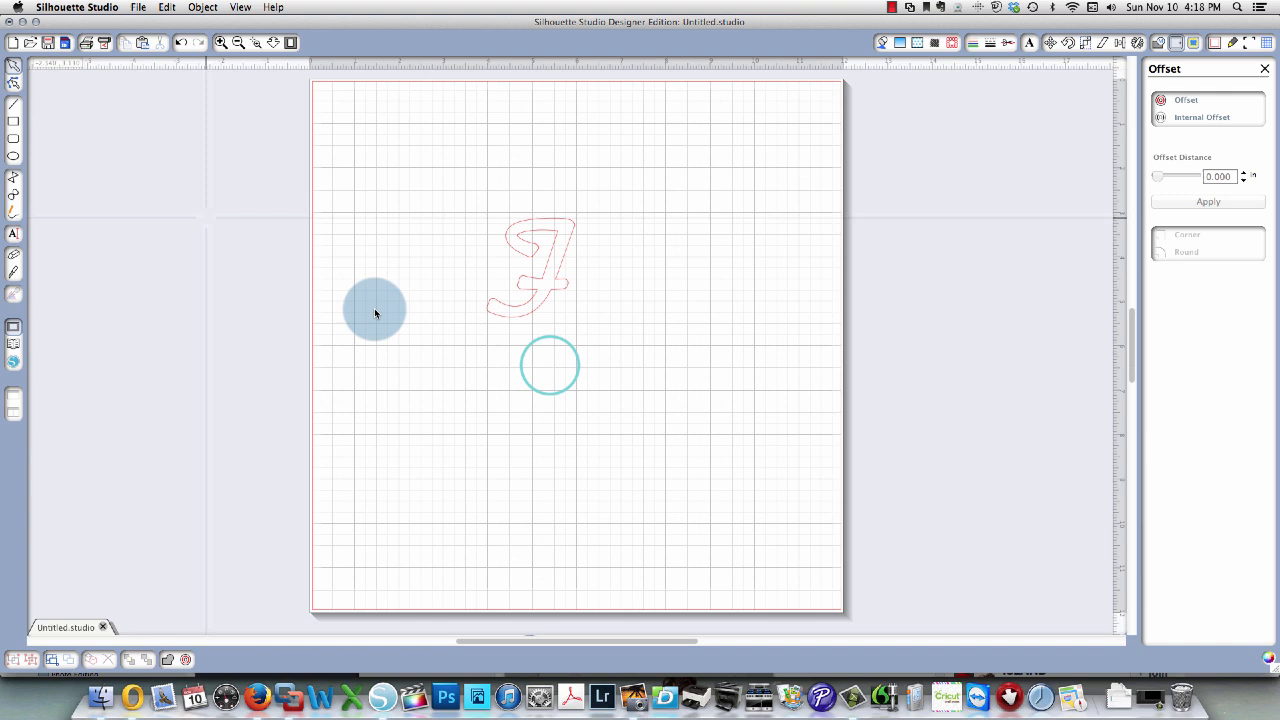
- Draw a circle about 4.8 in across around the F outline and shift it to surround the letter
click(14, 157)
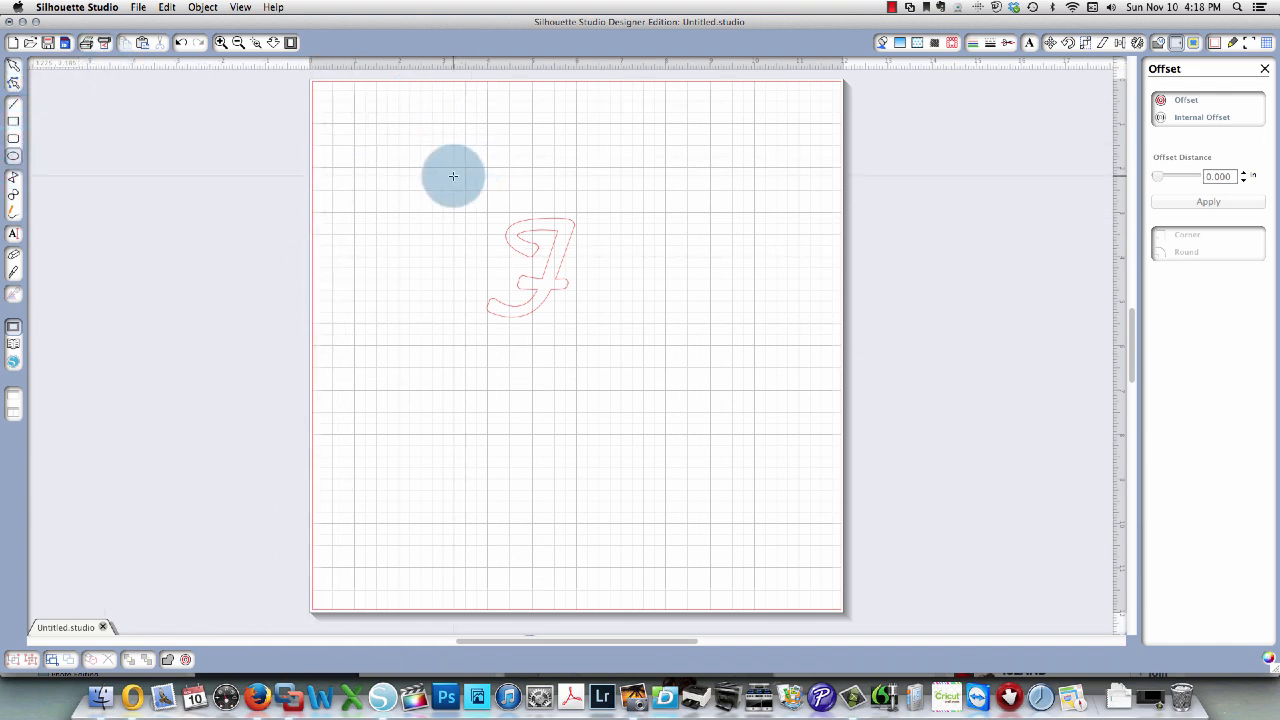
mouse_move(453, 176)
mouse_down()
mouse_move(566, 371)
mouse_move(665, 396)
mouse_up()
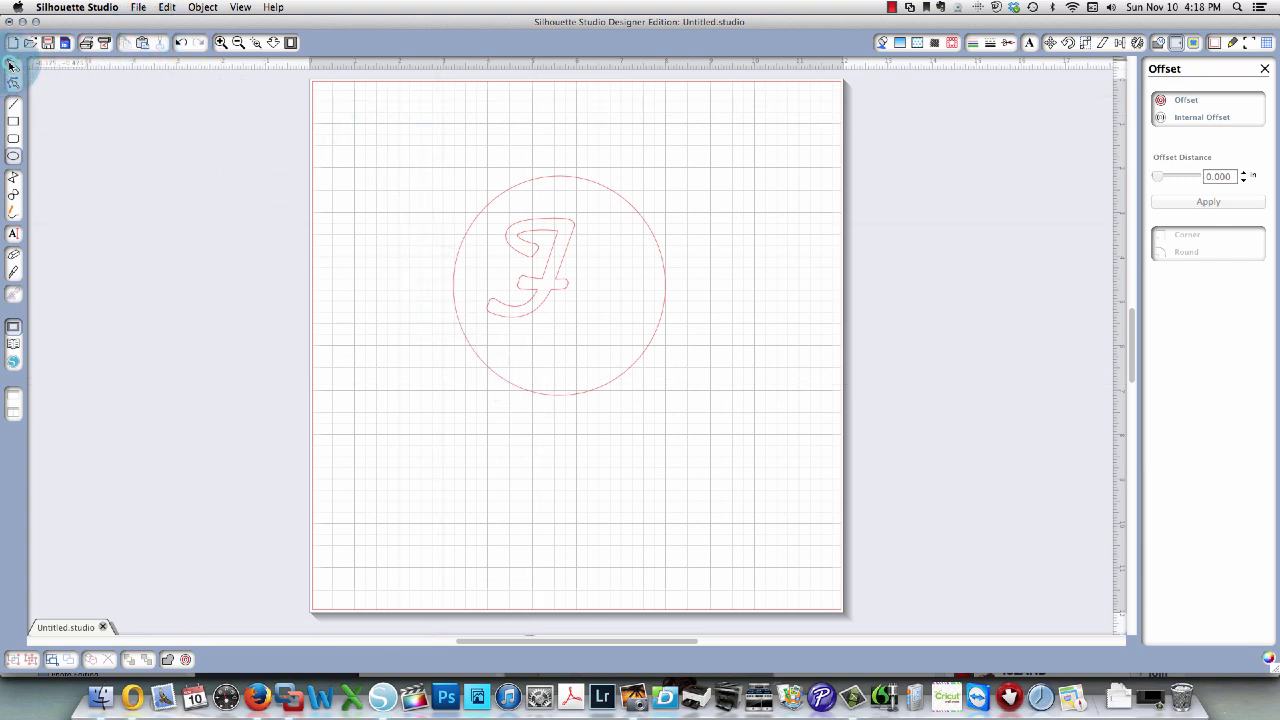
click(14, 66)
click(587, 390)
drag(587, 385, 562, 381)
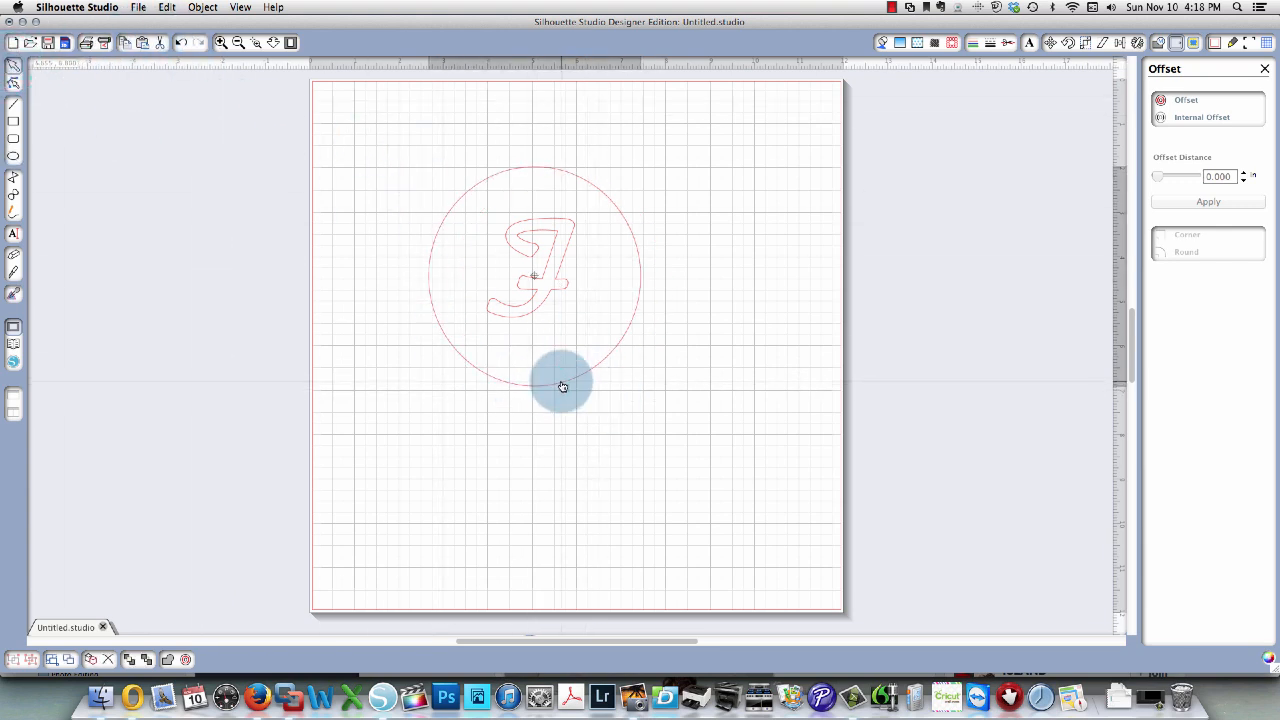
- Select the circle and the letter outline together and center them on each other
click(352, 121)
drag(394, 128, 728, 480)
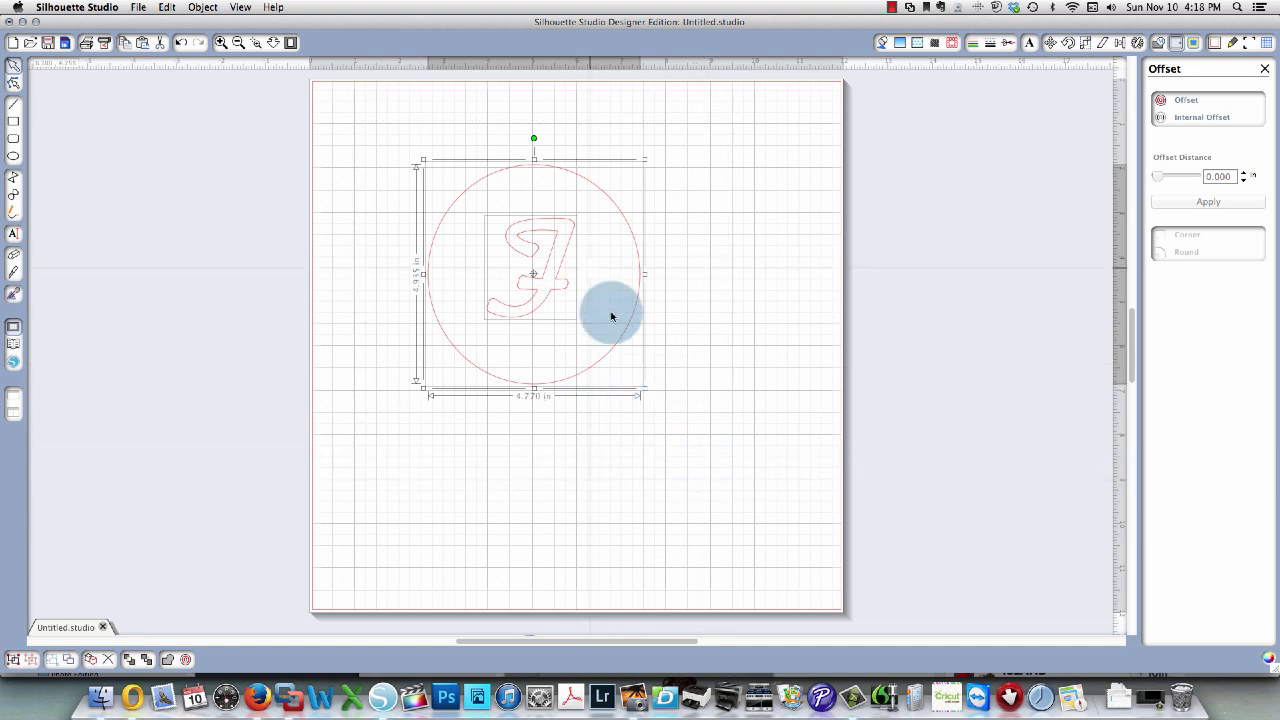
click(1119, 42)
click(1184, 100)
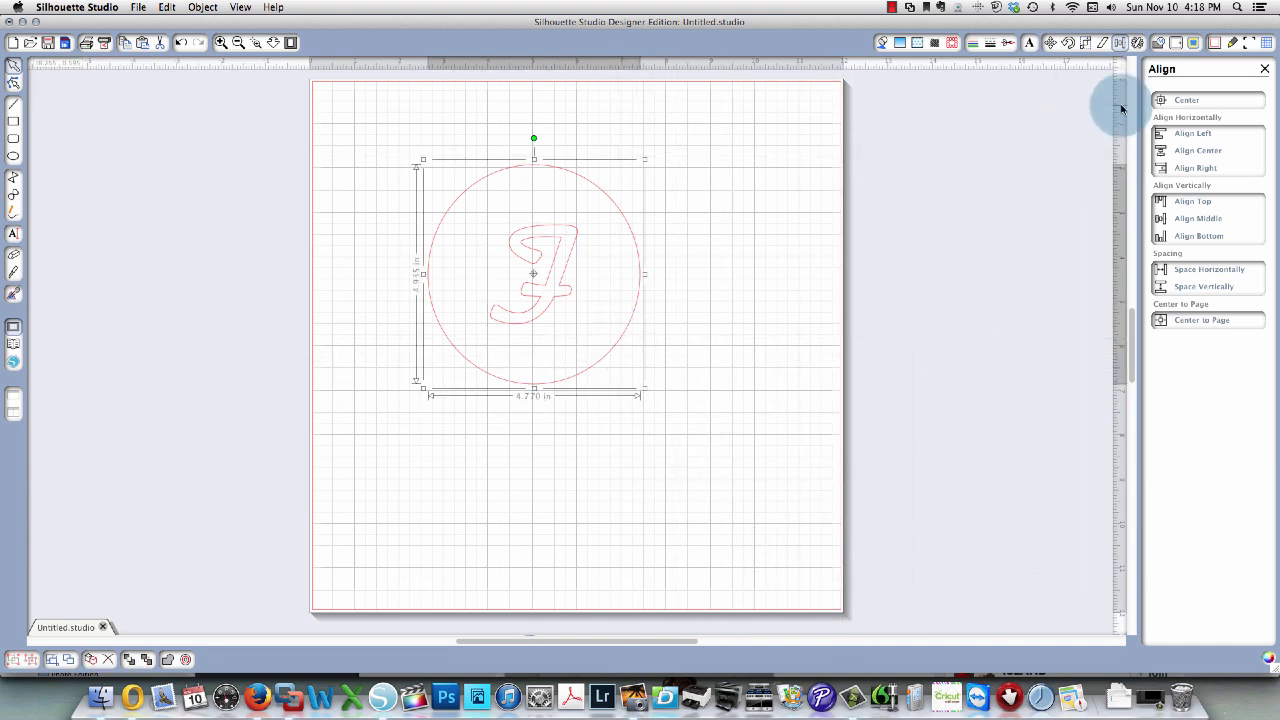
- Add an internal offset of 0.330 in inside the circle
click(1177, 43)
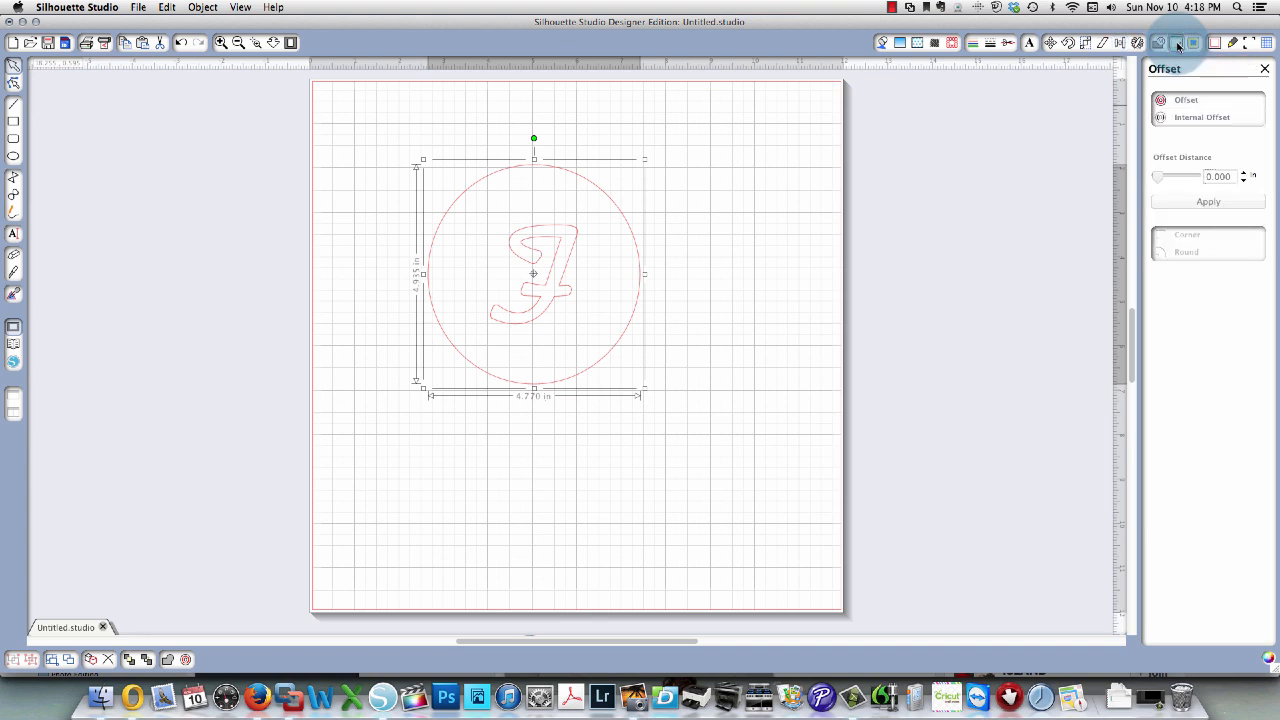
click(1183, 118)
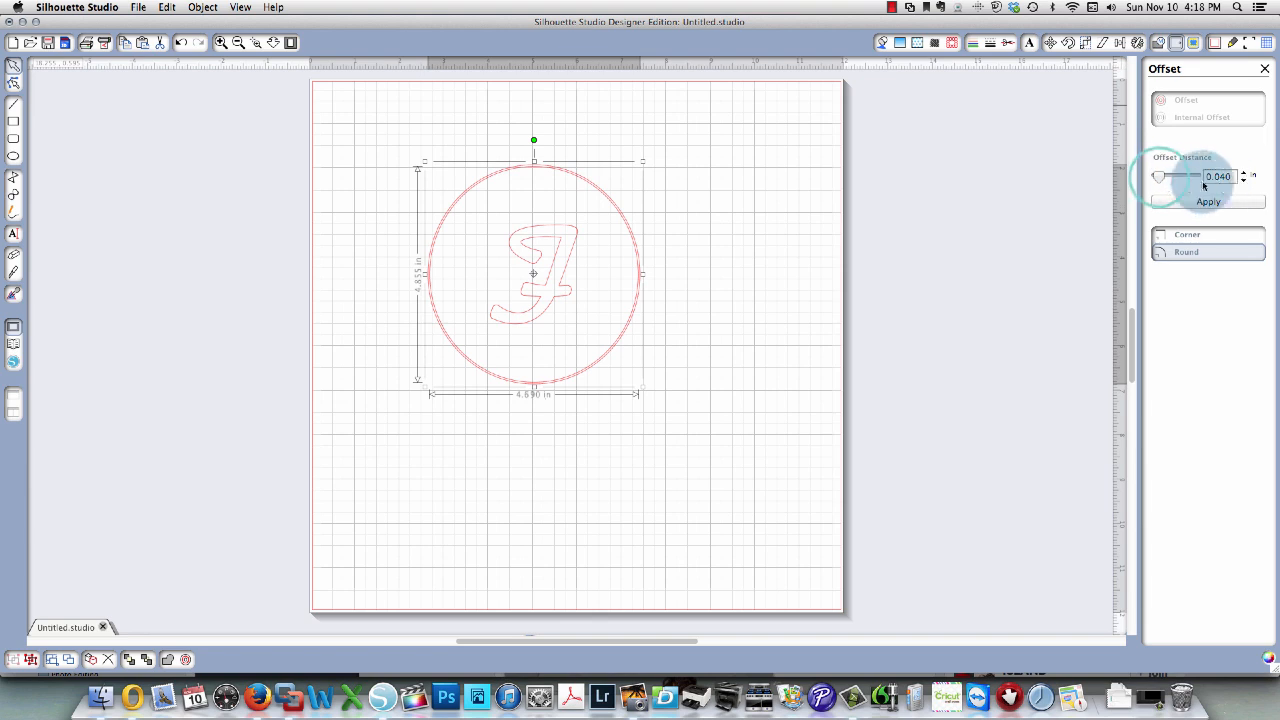
drag(1160, 180, 1172, 180)
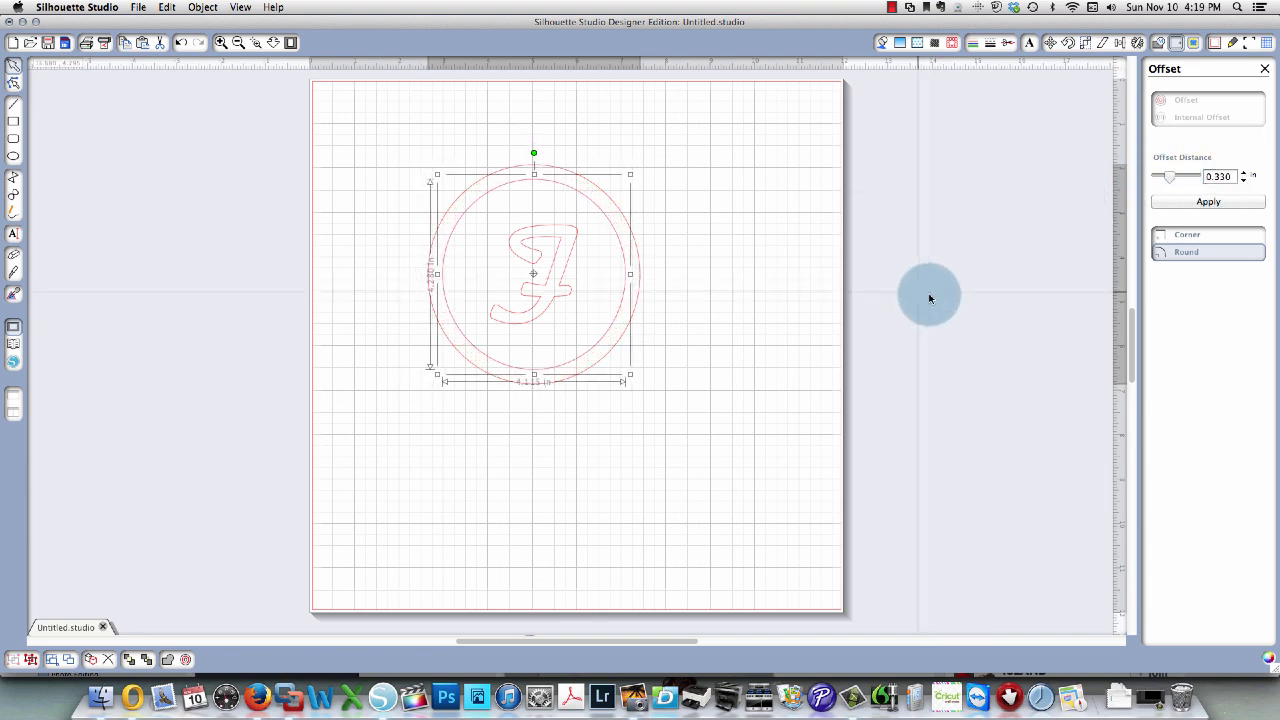
click(781, 326)
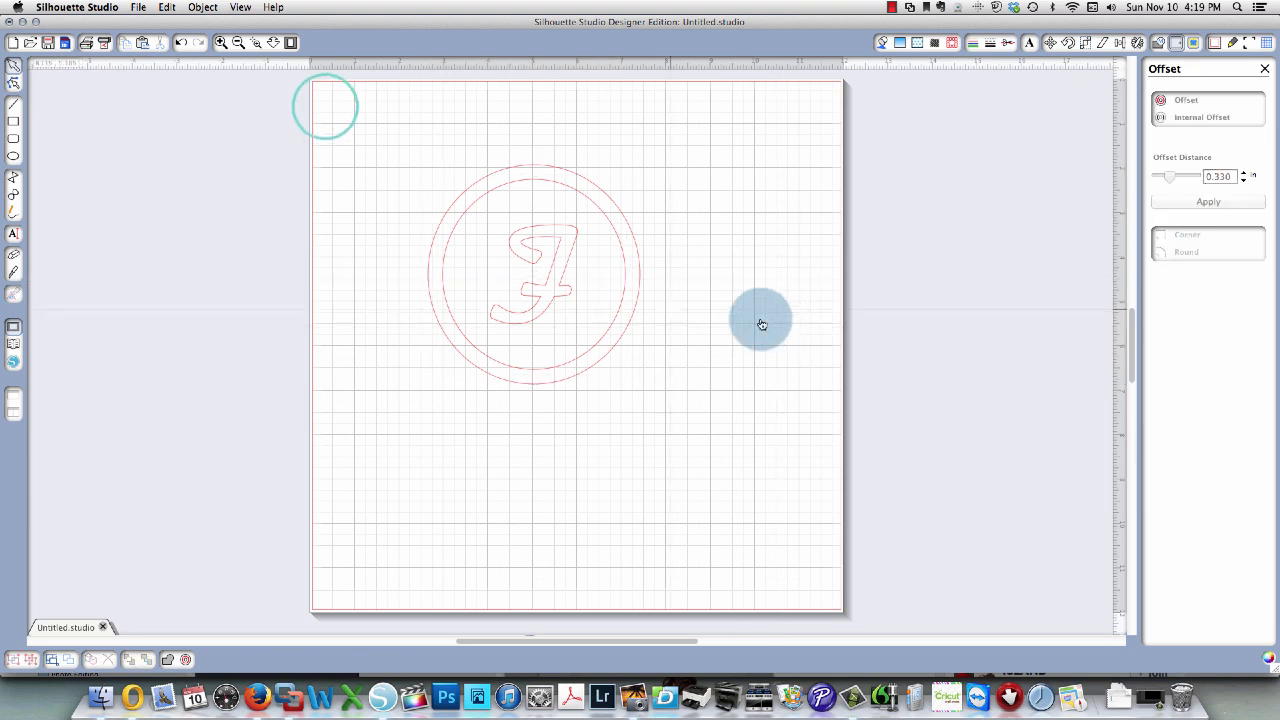
- Select all shapes, group them, and nudge the group slightly down and right
drag(325, 107, 740, 429)
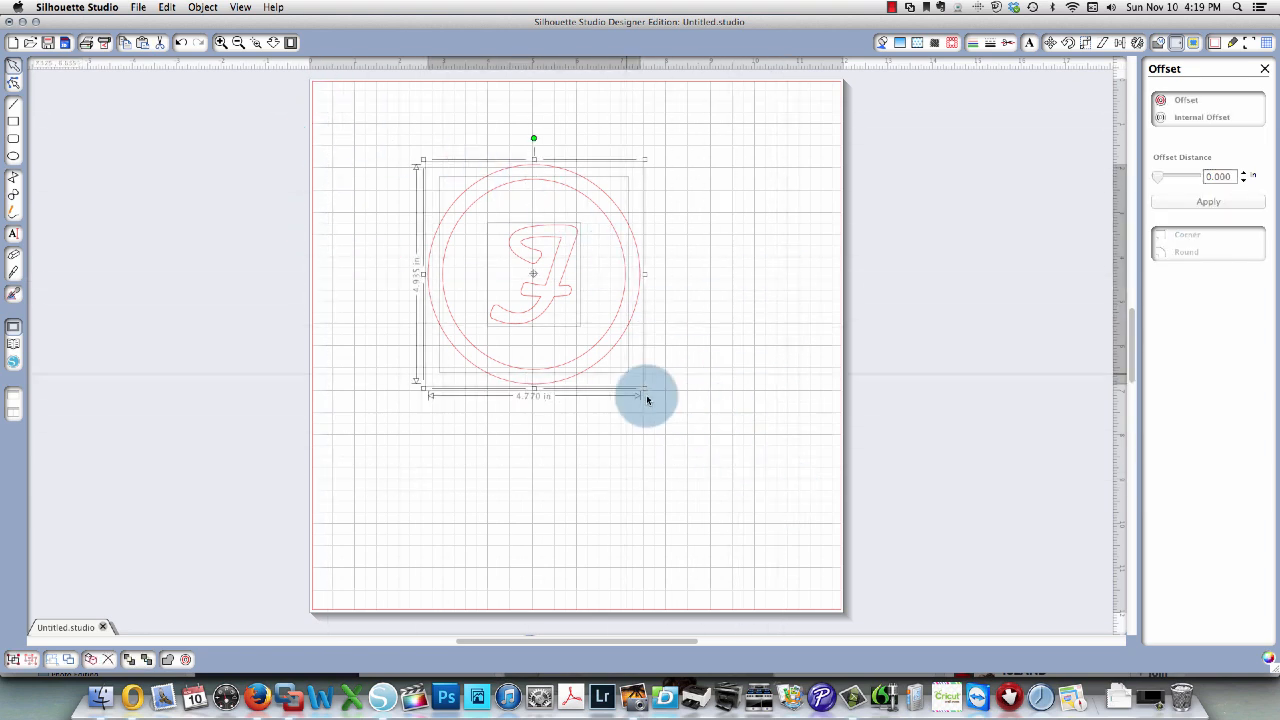
right_click(600, 350)
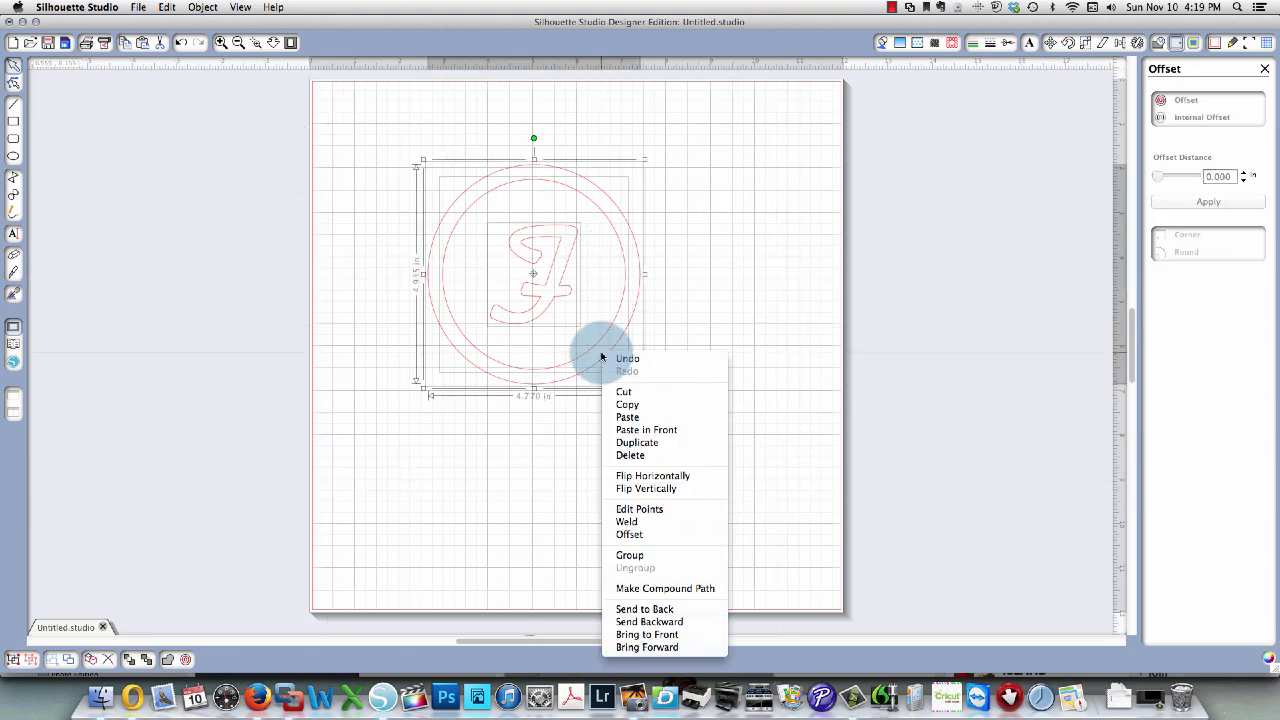
click(651, 556)
click(742, 349)
mouse_move(603, 369)
mouse_down()
mouse_move(603, 349)
mouse_move(586, 360)
mouse_move(613, 337)
mouse_move(607, 380)
mouse_up()
click(714, 459)
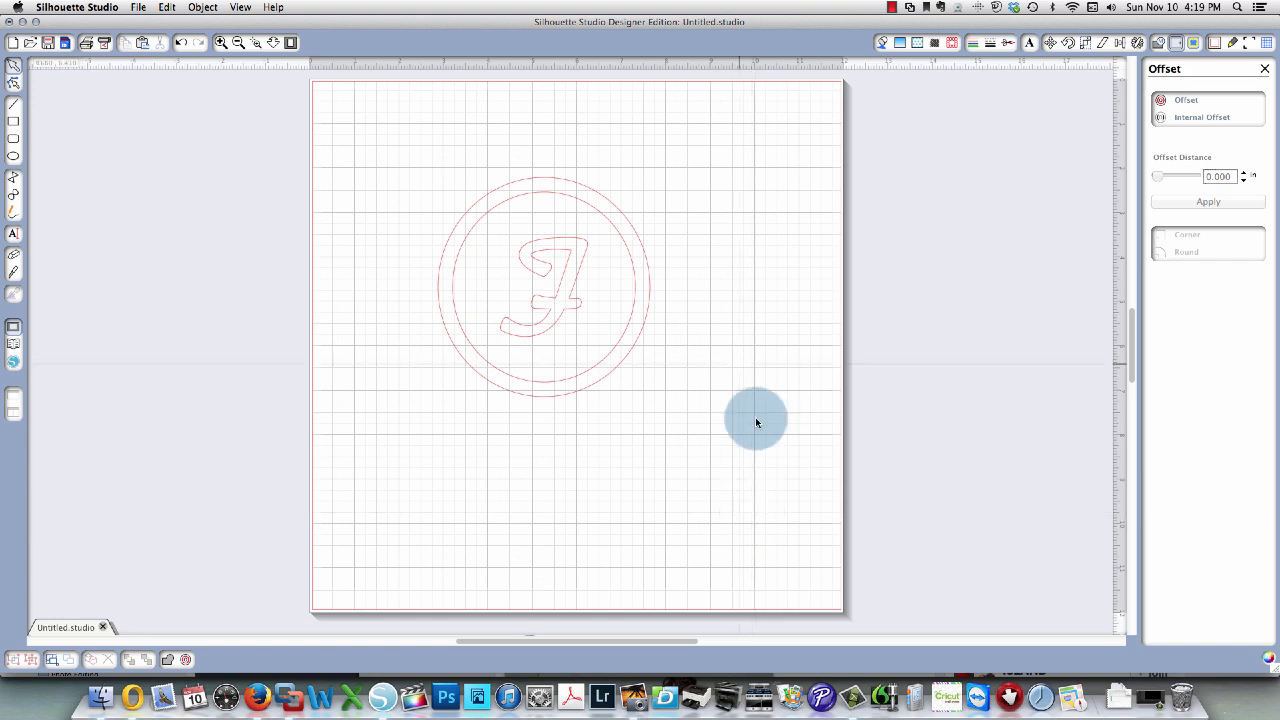
- Fill the grouped design with a pattern, ending with the black-blue-polka paper
click(916, 44)
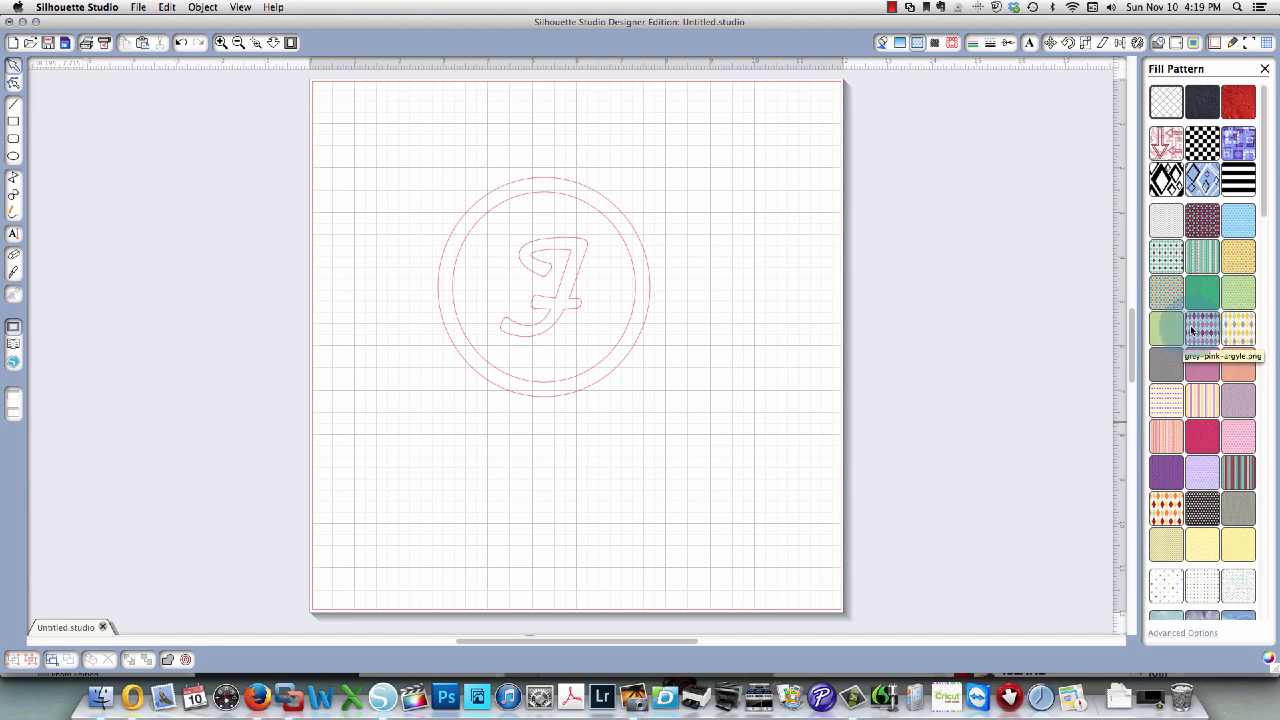
scroll(1195, 490, down, 10)
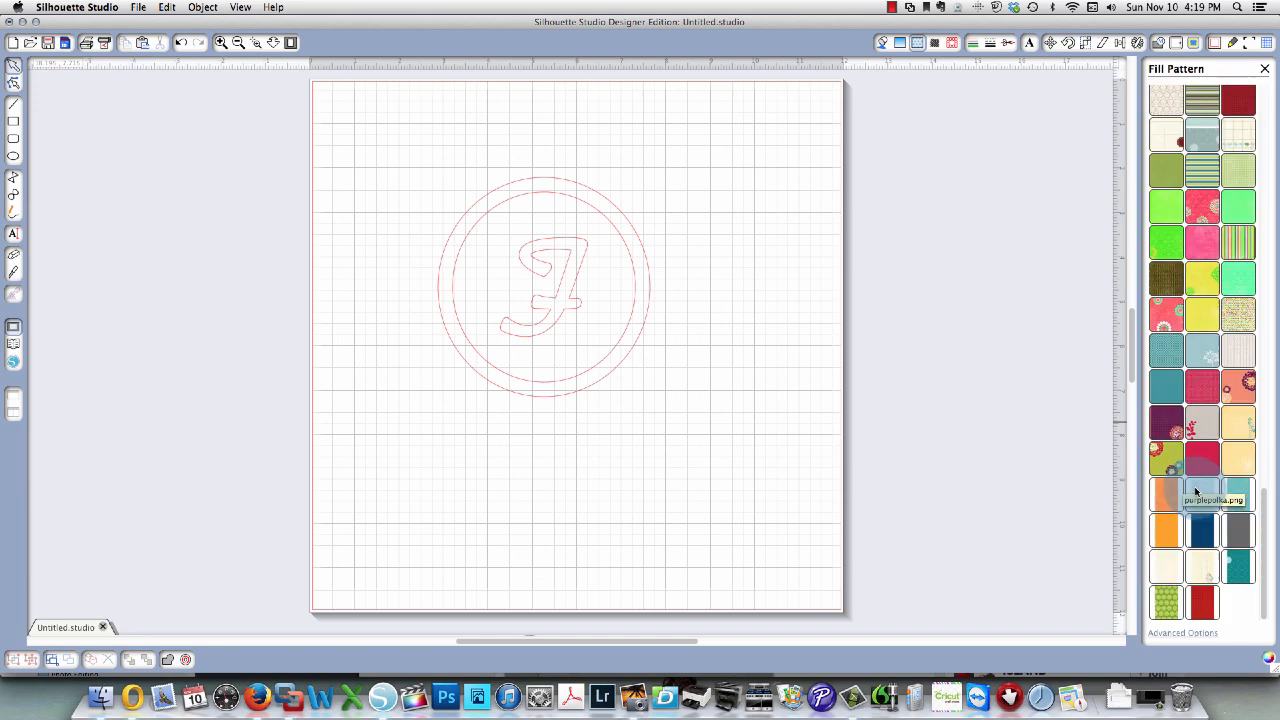
scroll(1195, 490, up, 8)
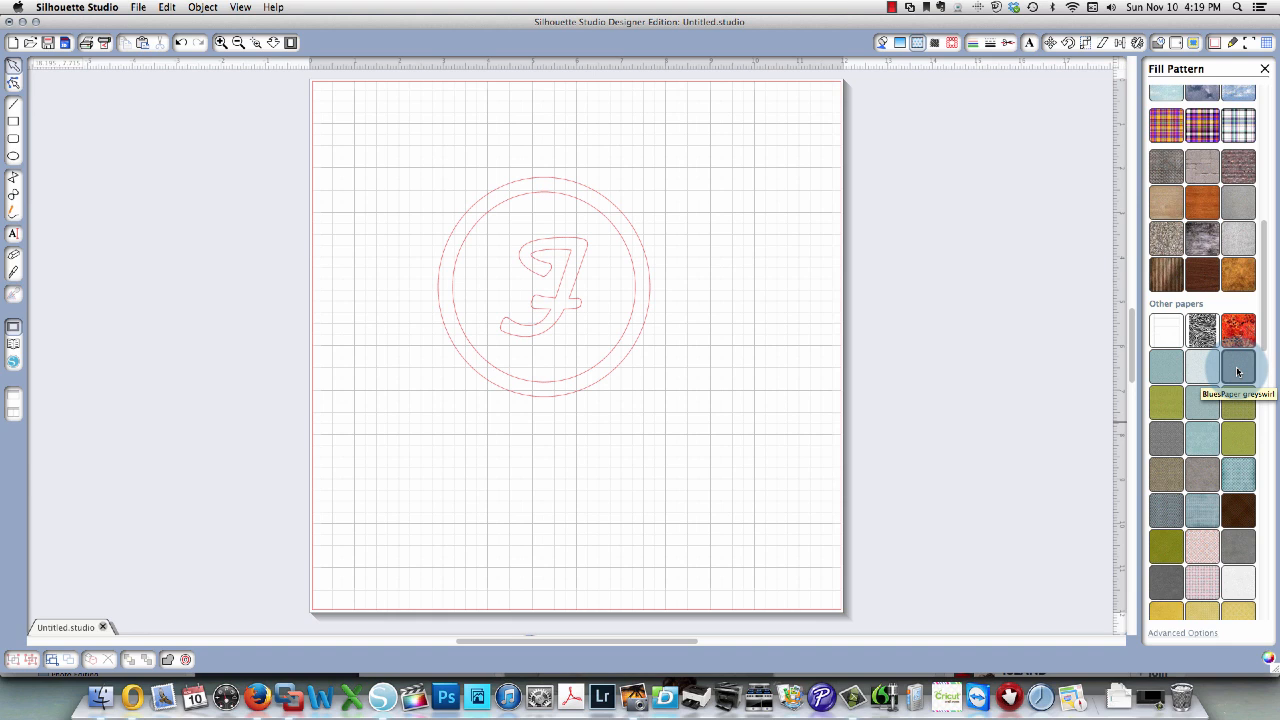
click(573, 381)
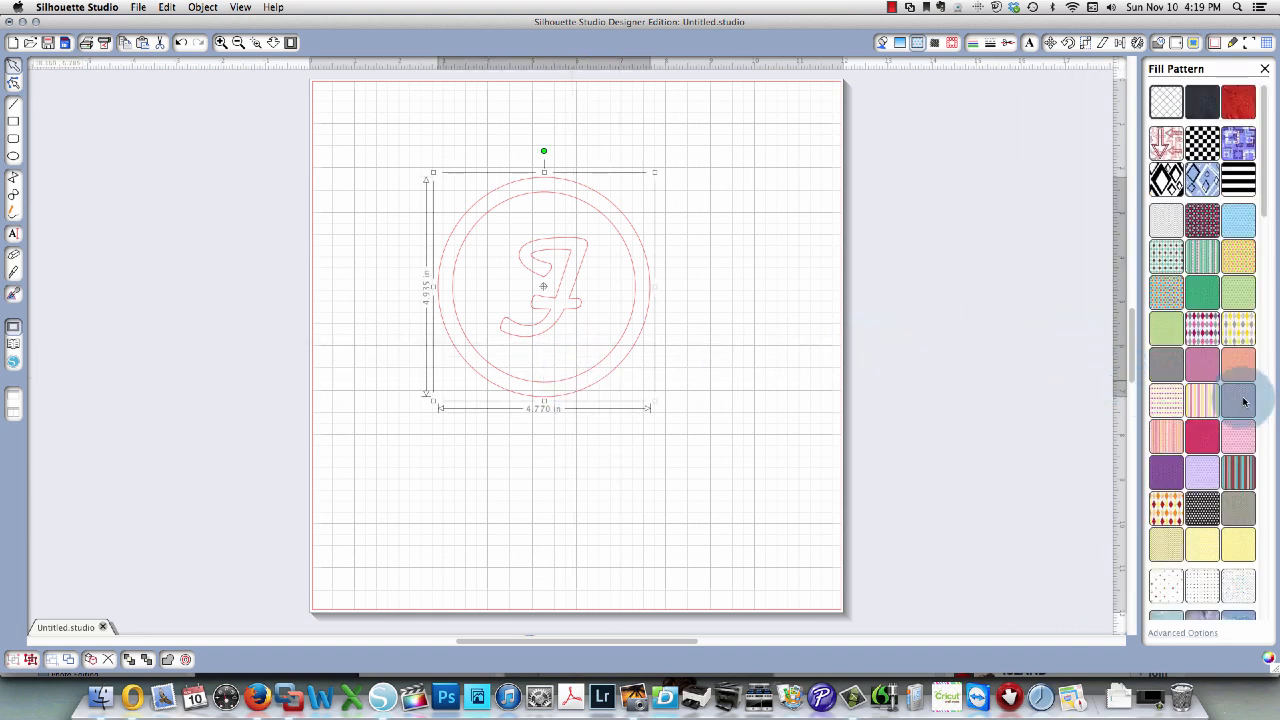
click(1166, 364)
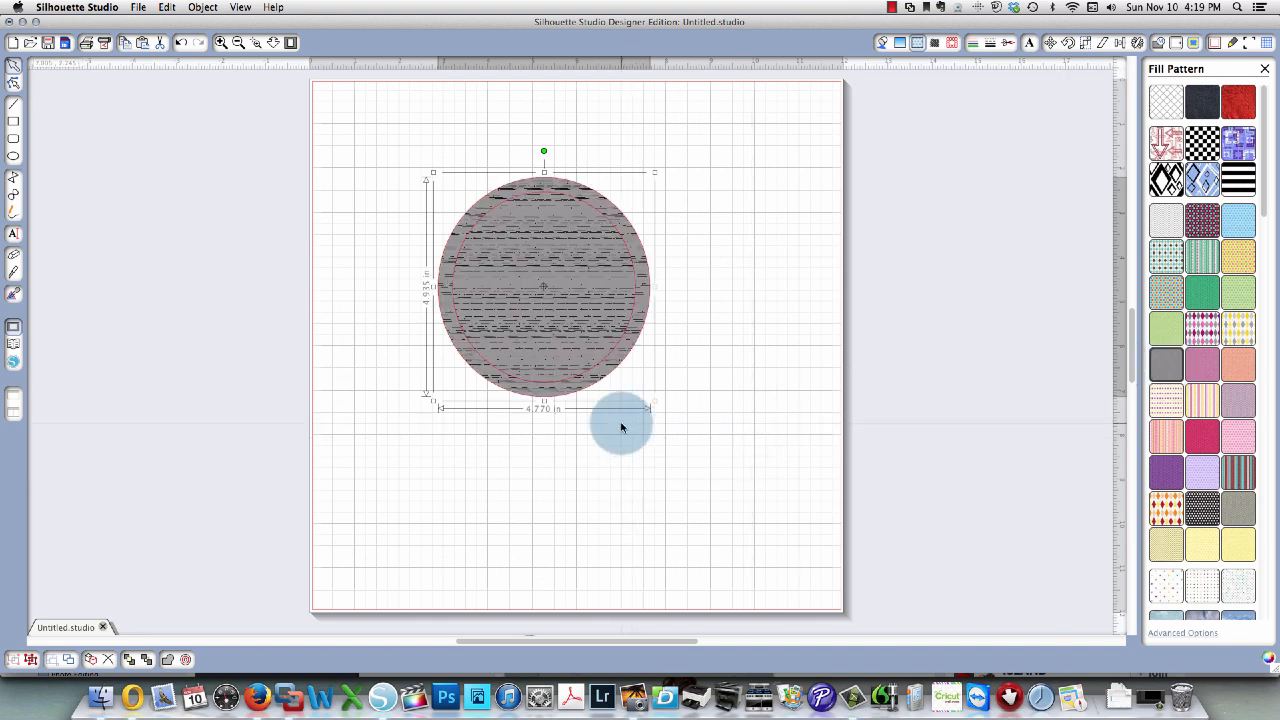
click(1203, 229)
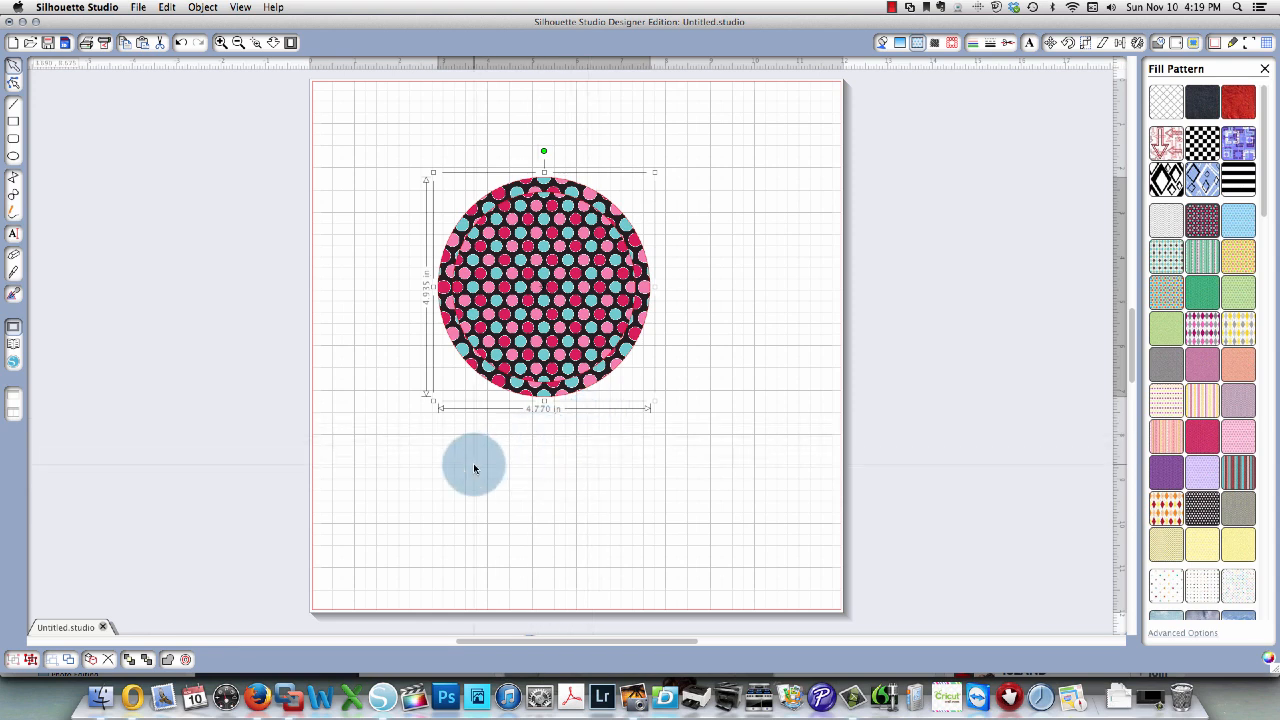
- Select all shapes and make them a compound path
click(575, 446)
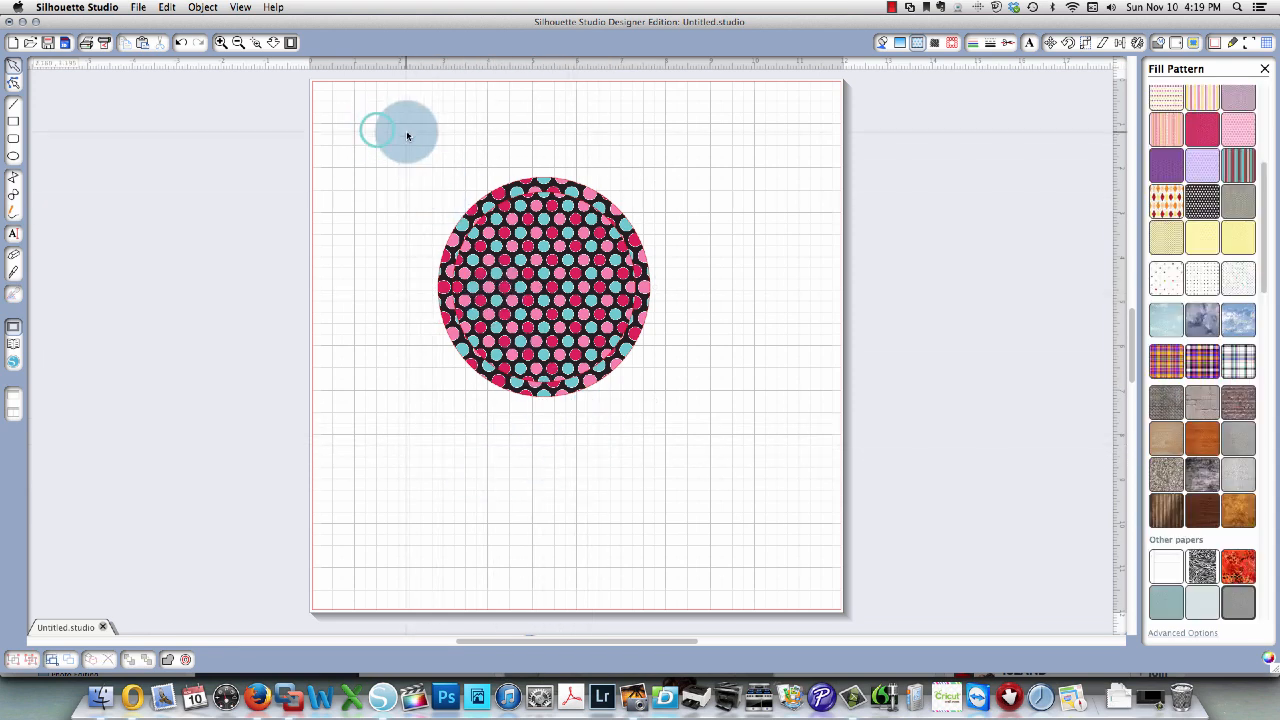
drag(407, 136, 731, 463)
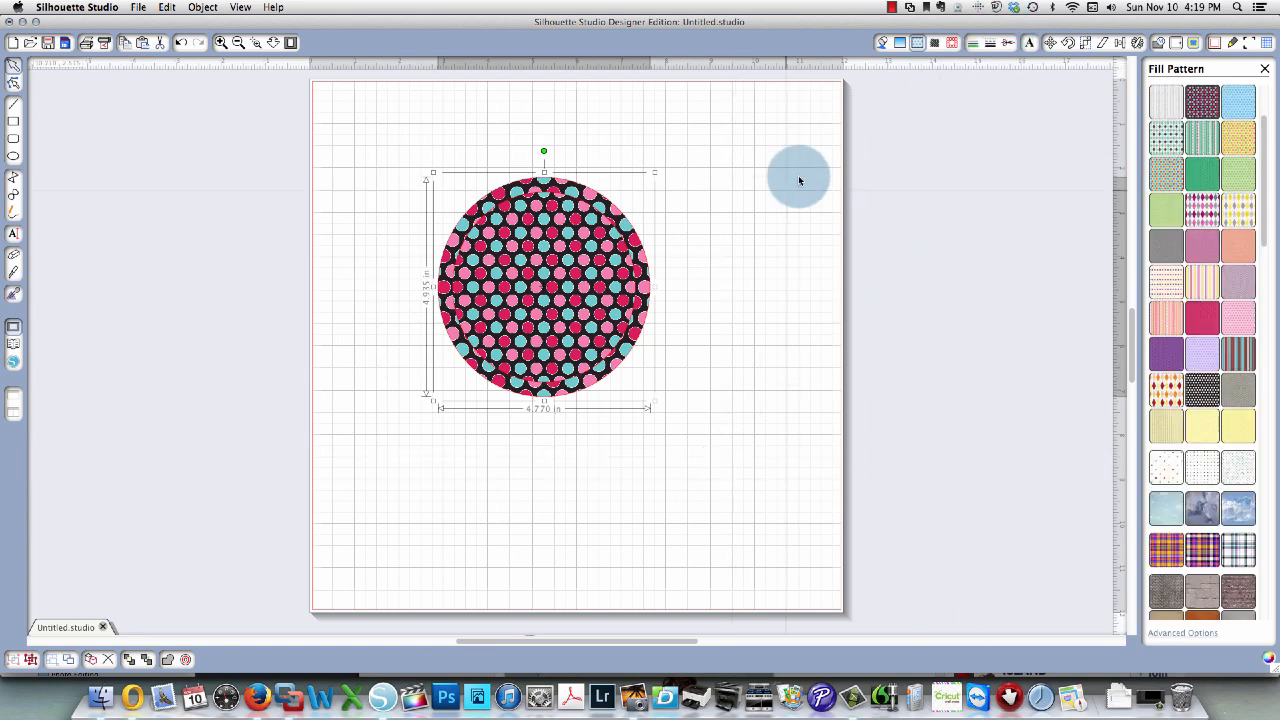
right_click(600, 272)
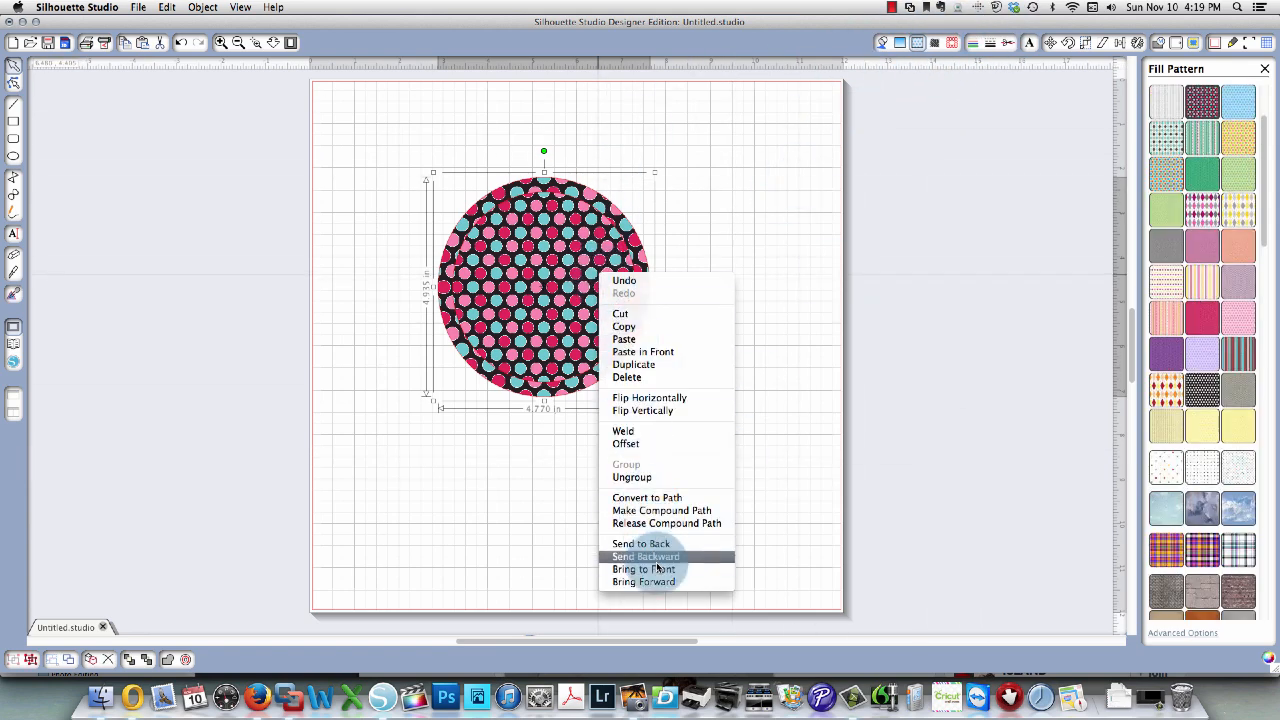
click(657, 511)
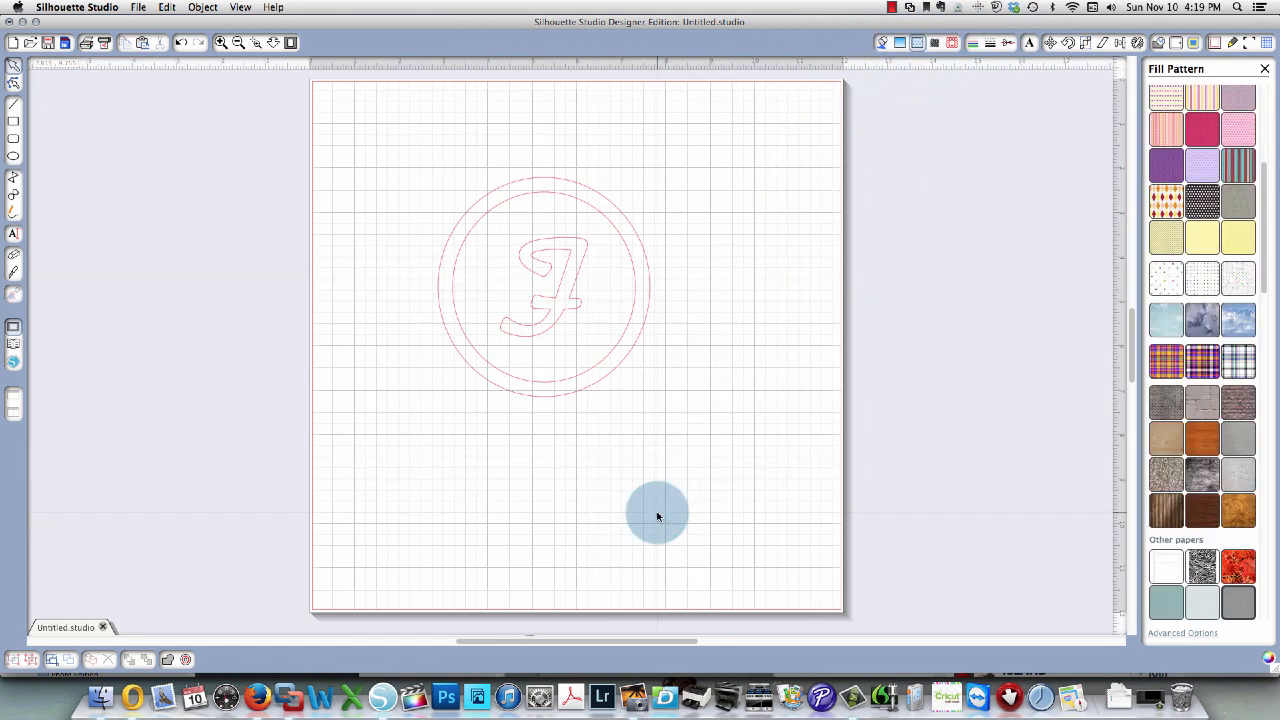
- Select the compound path and try several fill patterns, ending with the red and teal stripe pattern
click(625, 346)
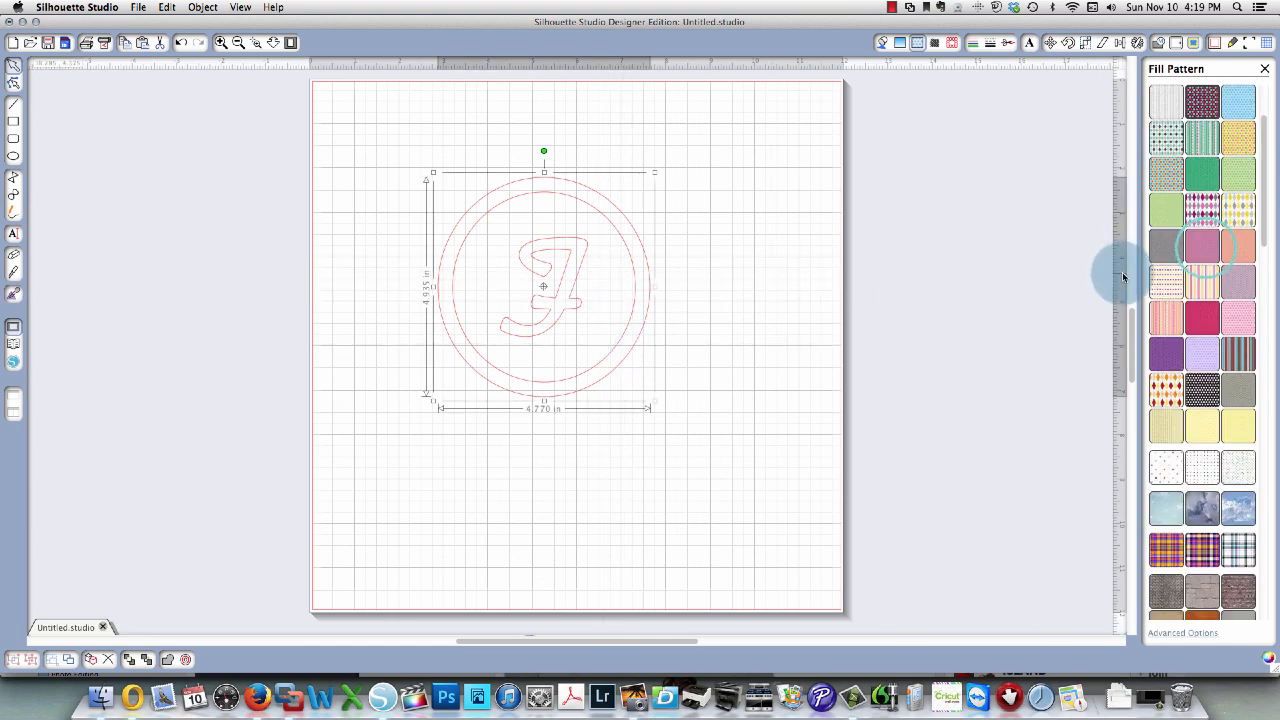
click(1204, 250)
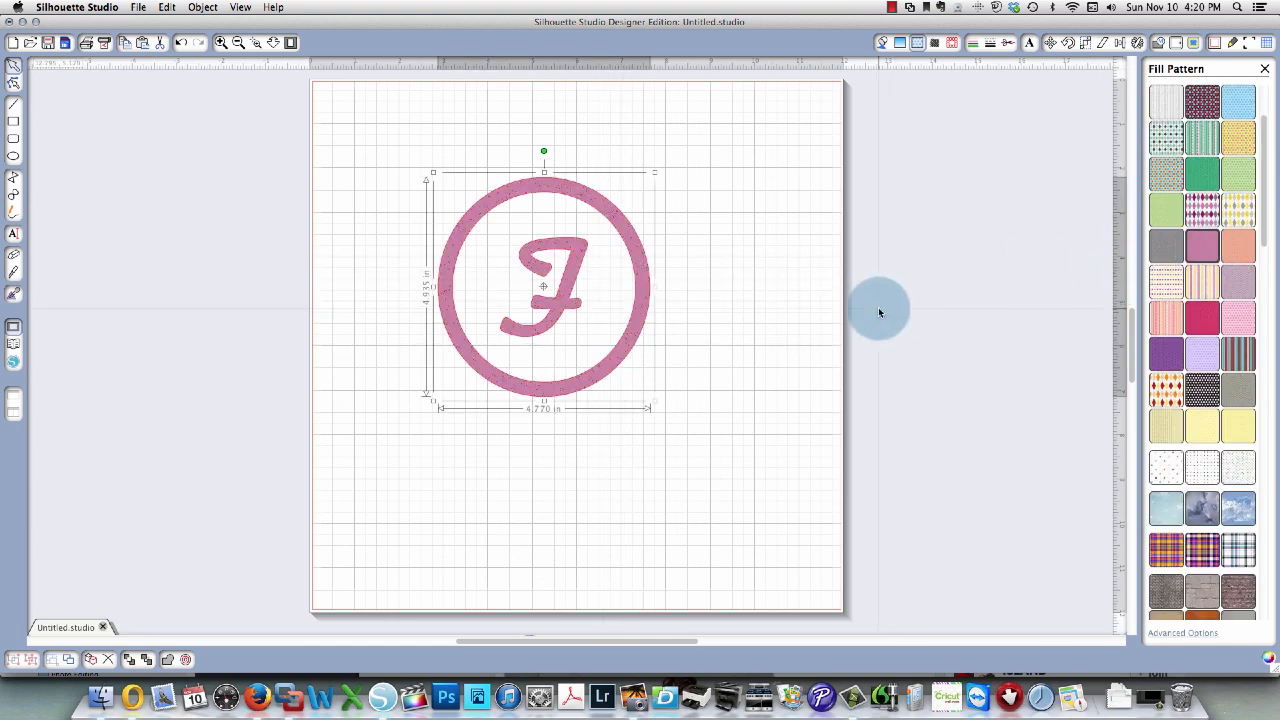
click(1168, 175)
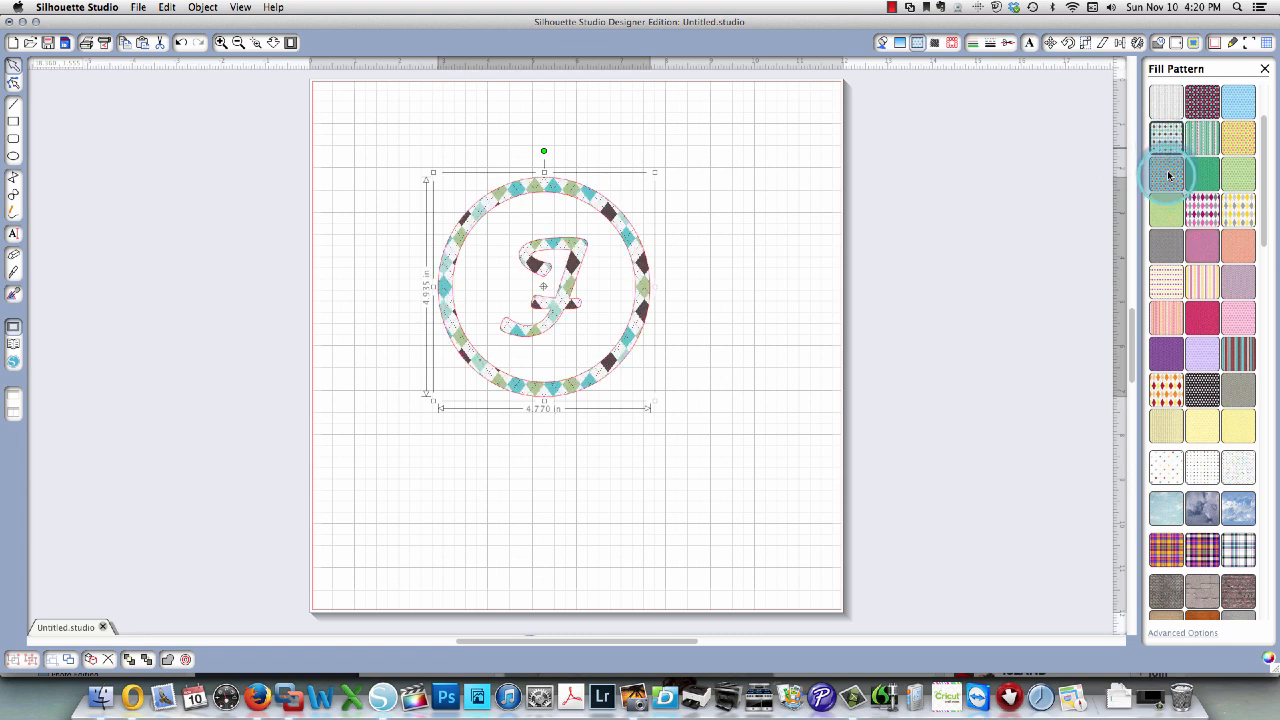
click(1168, 180)
click(1202, 103)
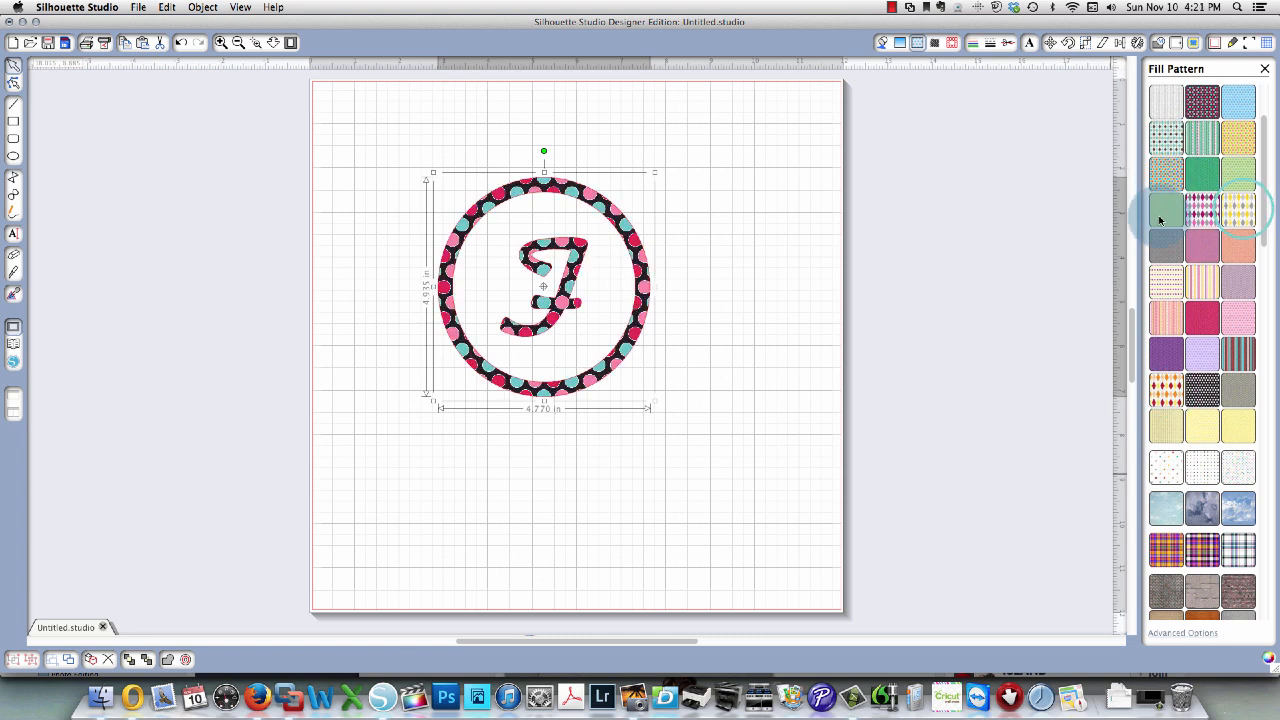
click(1244, 210)
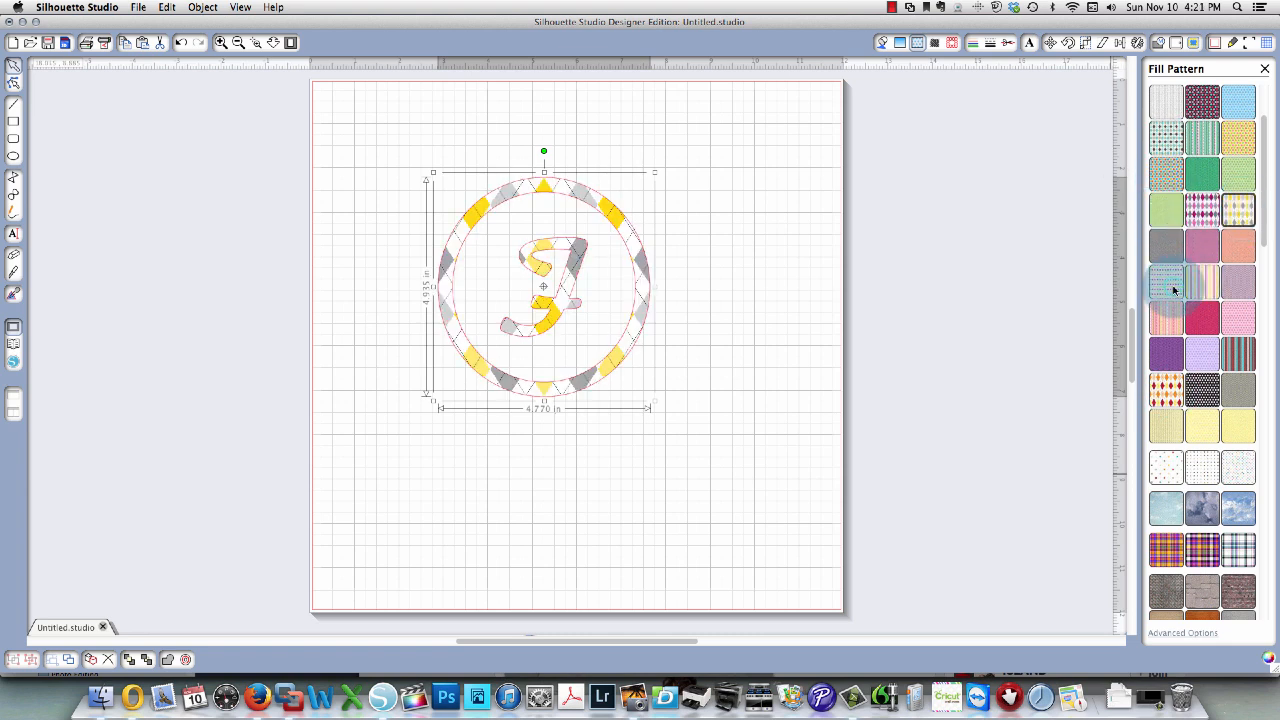
click(1168, 284)
click(1202, 284)
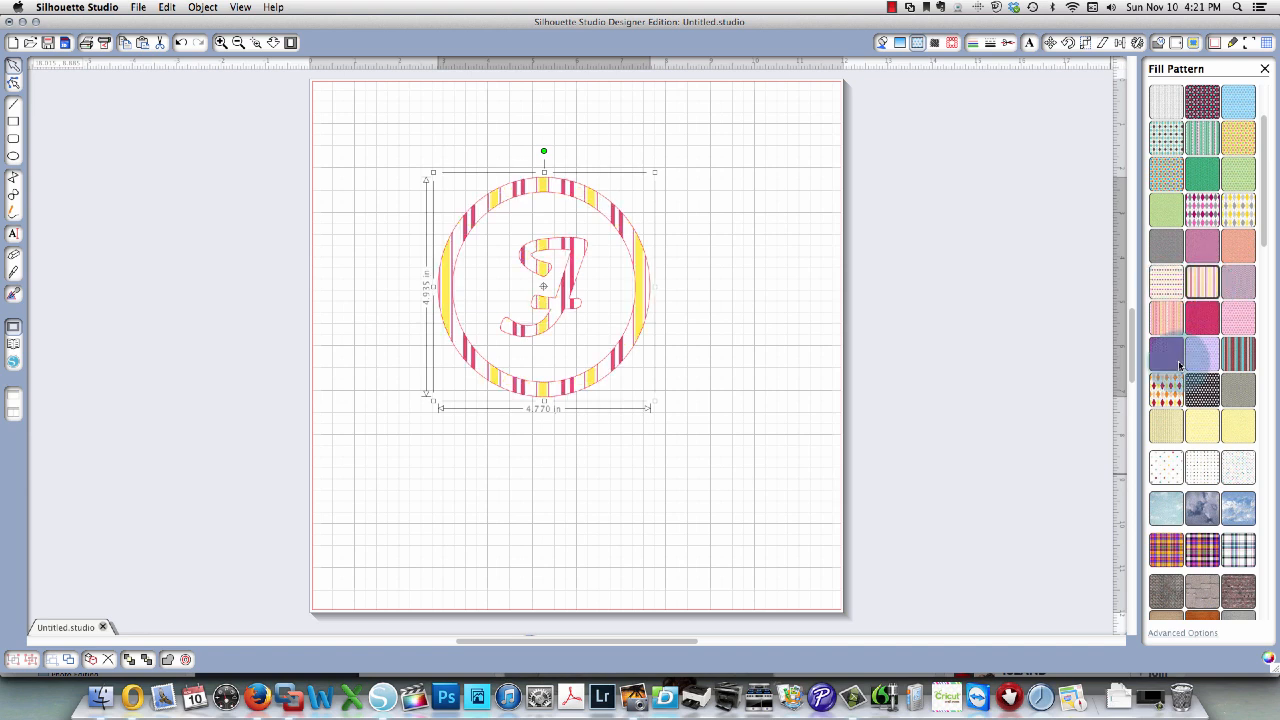
click(1240, 352)
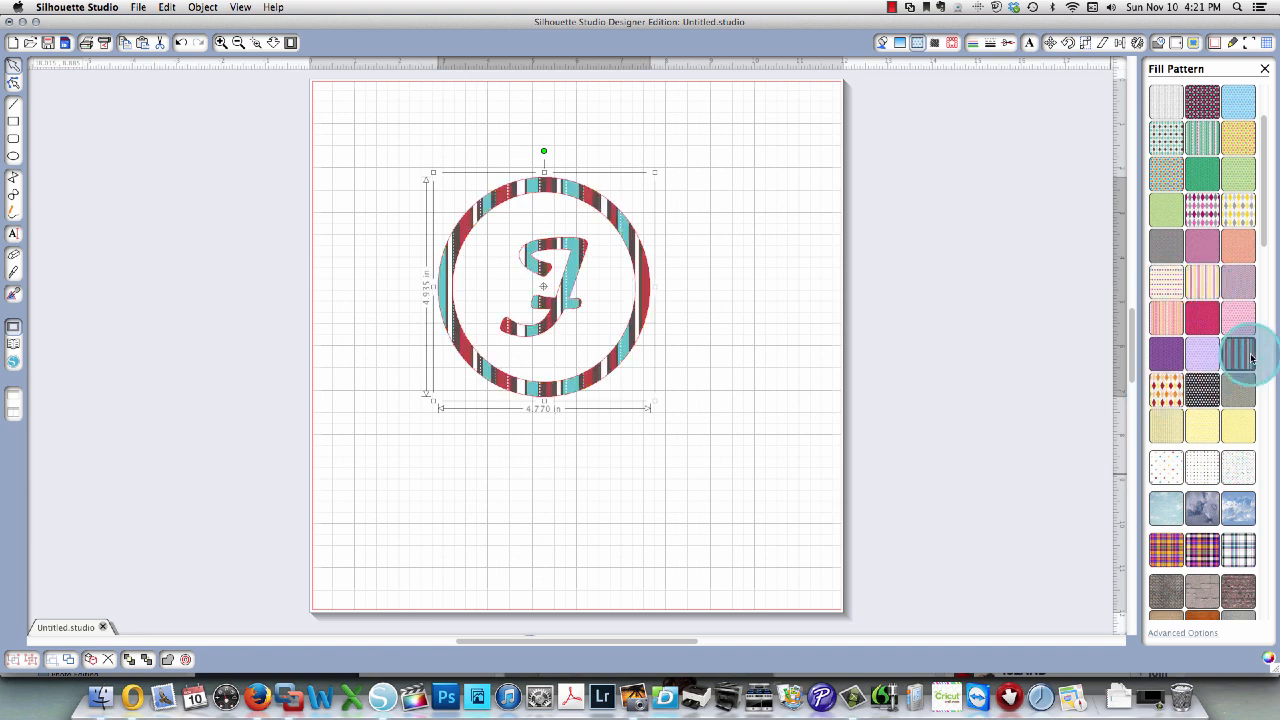